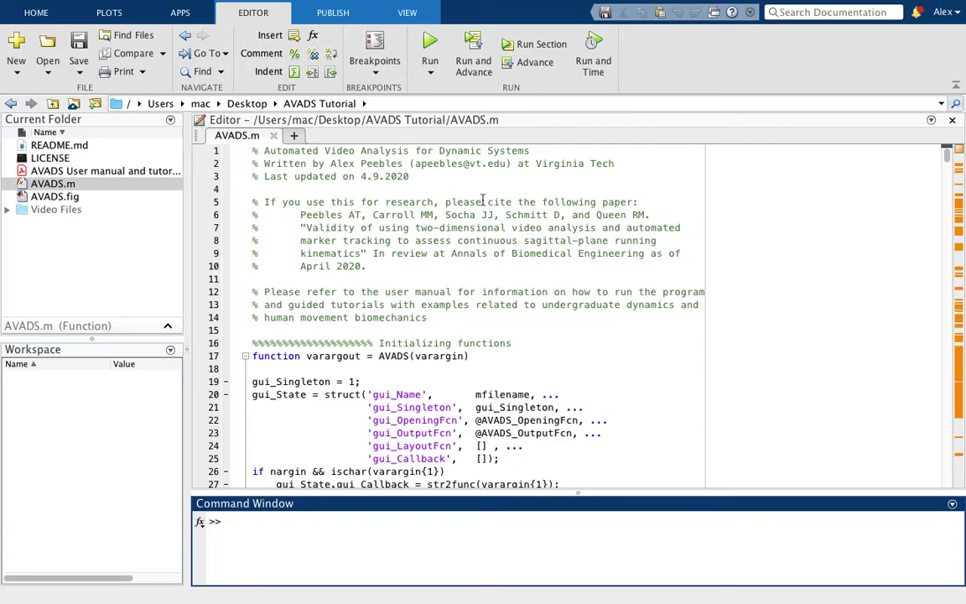
pyautogui.click(69, 198)
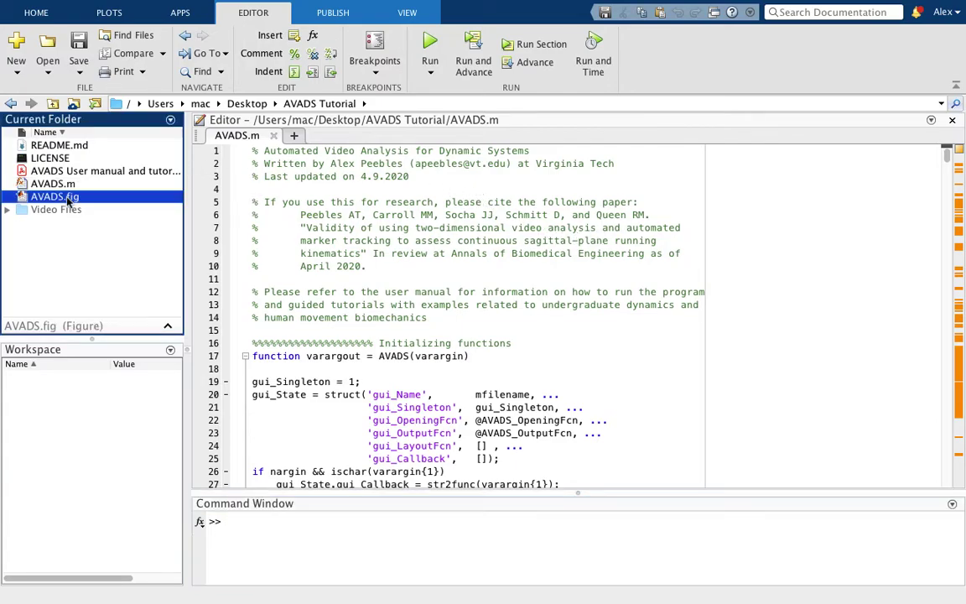
pyautogui.keyDown('shift'); pyautogui.click(67, 144); pyautogui.keyUp('shift')
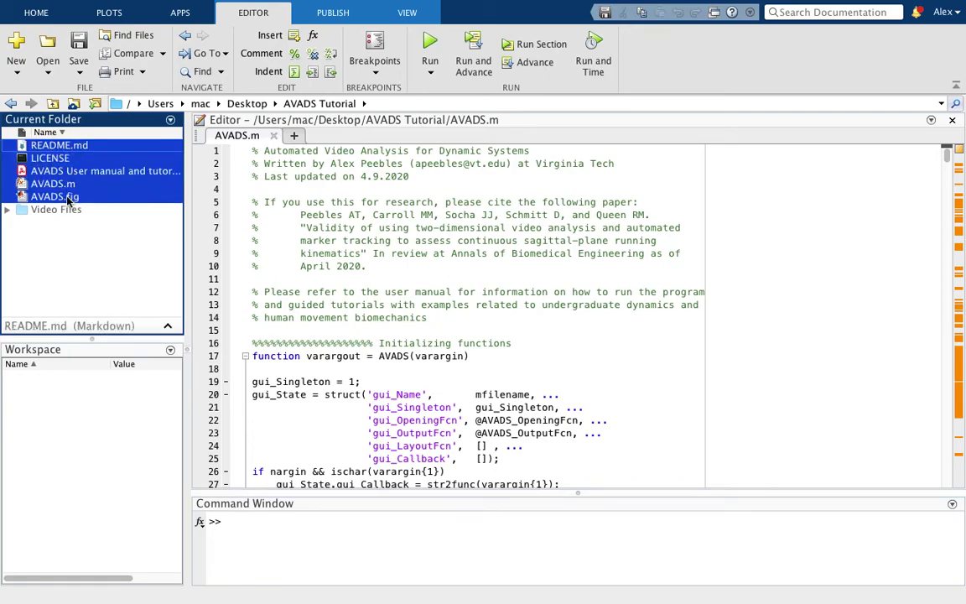
pyautogui.click(115, 187)
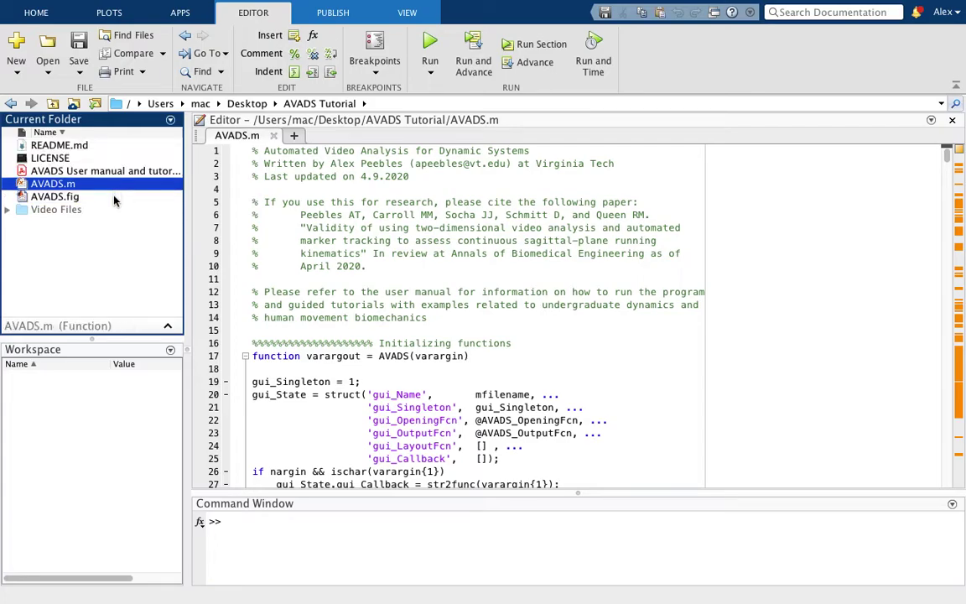
pyautogui.keyDown('shift'); pyautogui.click(115, 198); pyautogui.keyUp('shift')
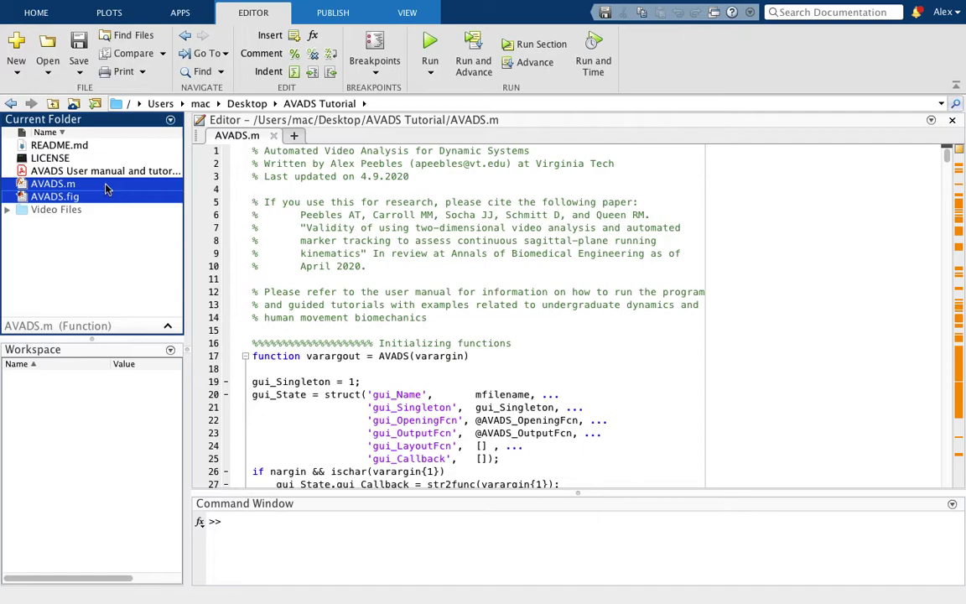
pyautogui.click(106, 186)
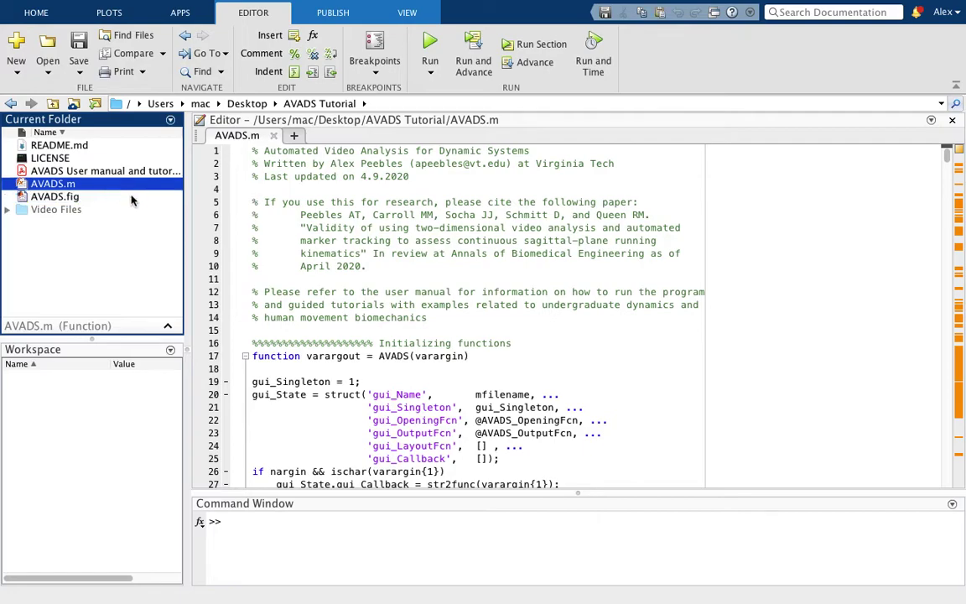
# - Run AVADS.m and expand its interface window to full screen
pyautogui.click(429, 49)
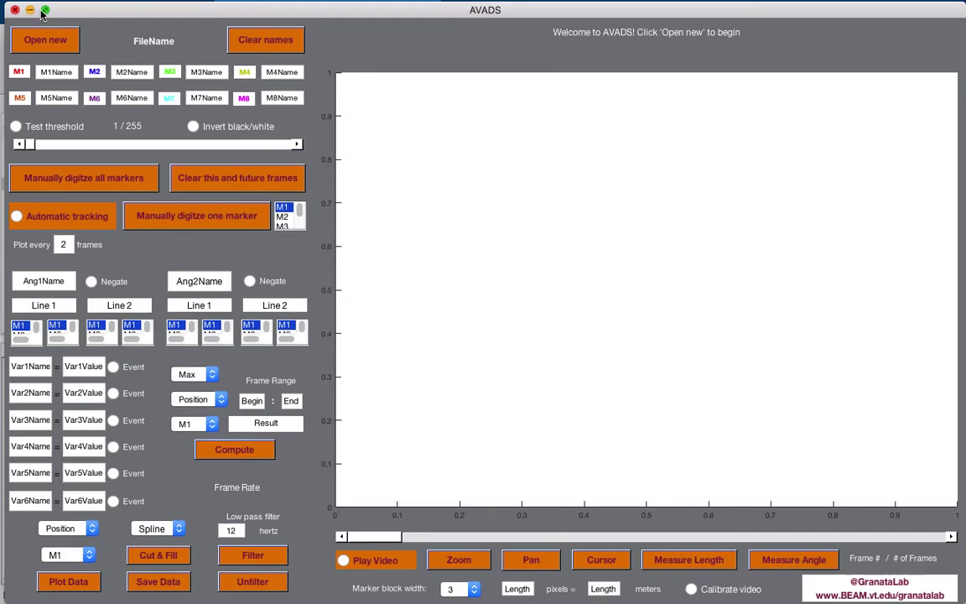
pyautogui.click(45, 10)
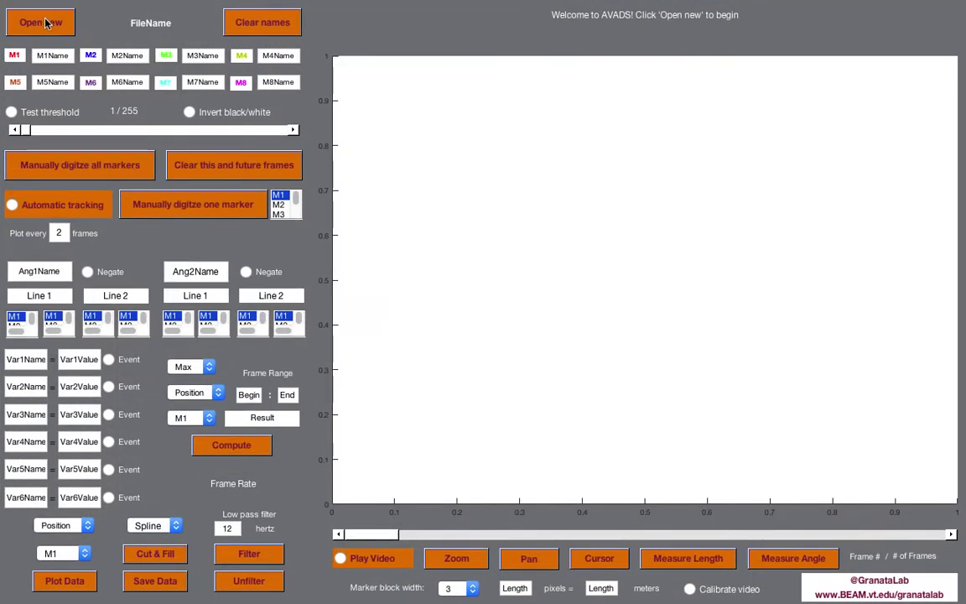
# - Open the Treadmill Running video from the Video Files folder for analysis
pyautogui.click(46, 23)
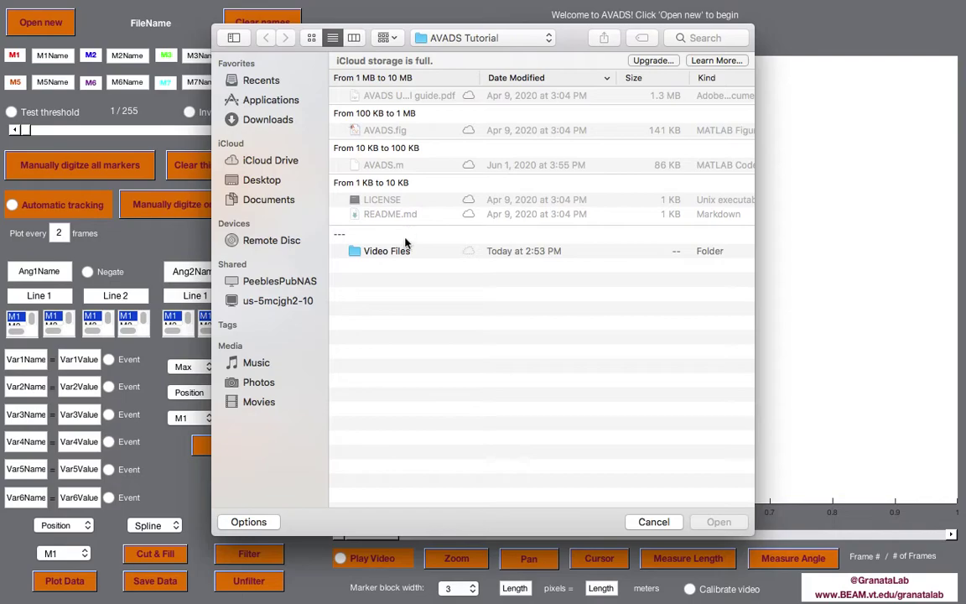
pyautogui.doubleClick(404, 252)
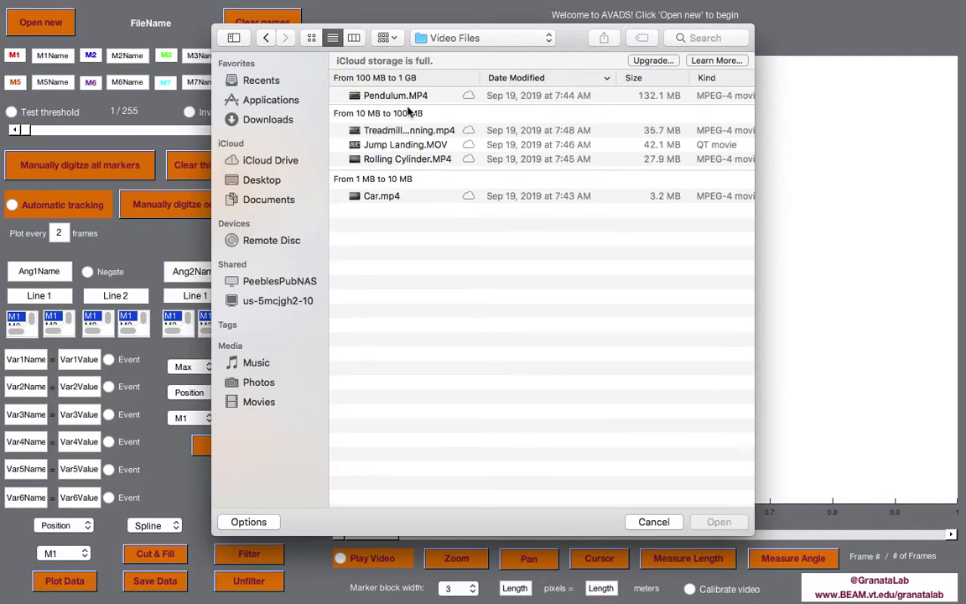
pyautogui.click(266, 38)
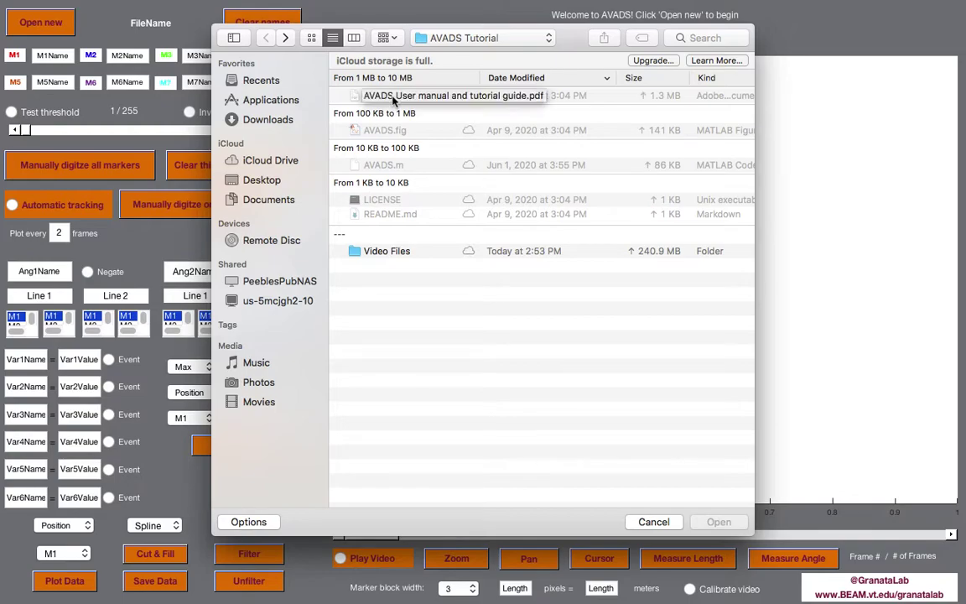
pyautogui.doubleClick(383, 251)
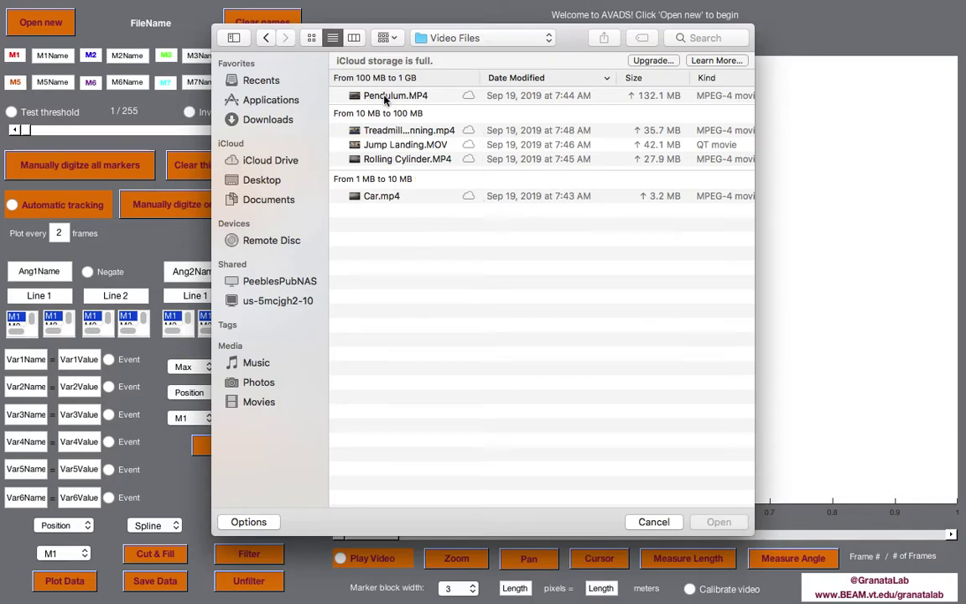
pyautogui.click(437, 134)
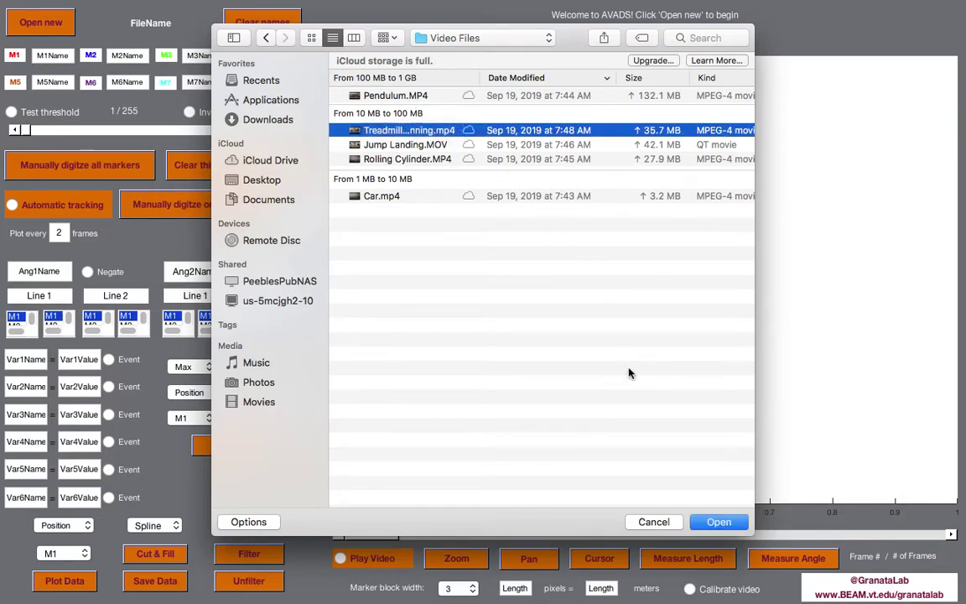
pyautogui.click(714, 523)
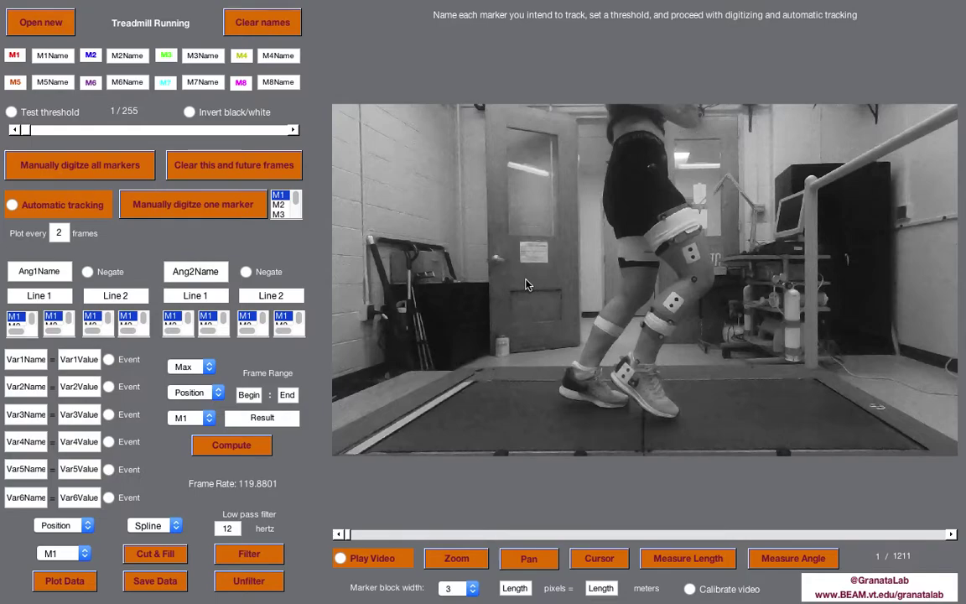
# - Preview the running video at a further frame and return to the first frame
pyautogui.click(426, 537)
pyautogui.click(426, 536)
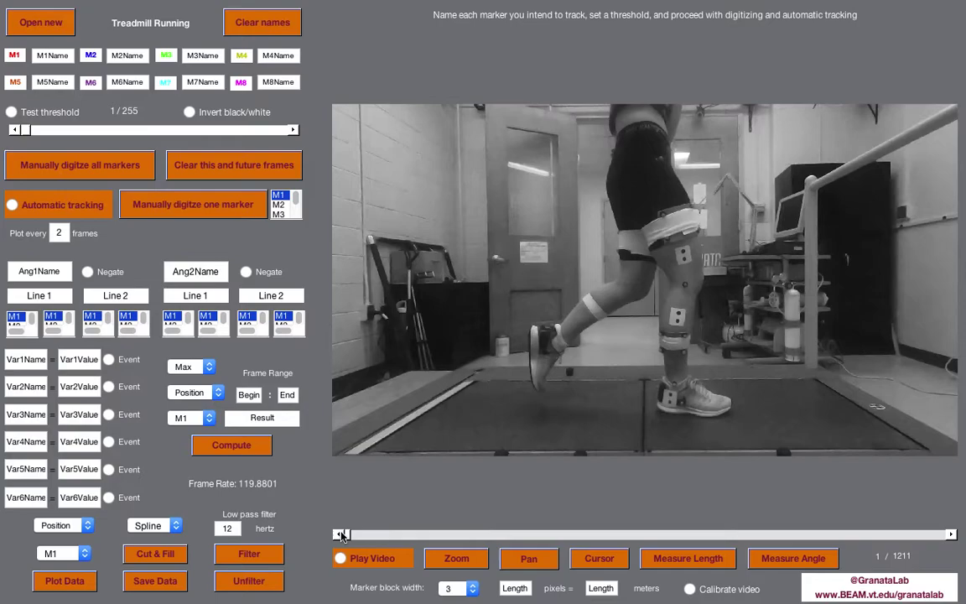
pyautogui.moveTo(359, 539); pyautogui.dragTo(343, 536)
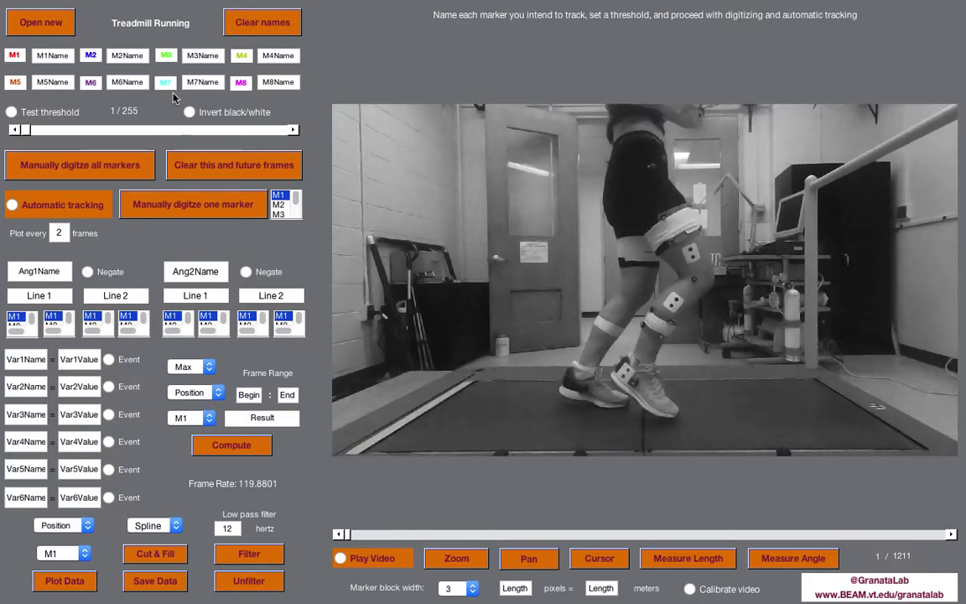
# - Name the first four markers Th1, Th2, Sh1 and Sh2
pyautogui.doubleClick(47, 55)
pyautogui.write('Th1')
pyautogui.doubleClick(119, 56)
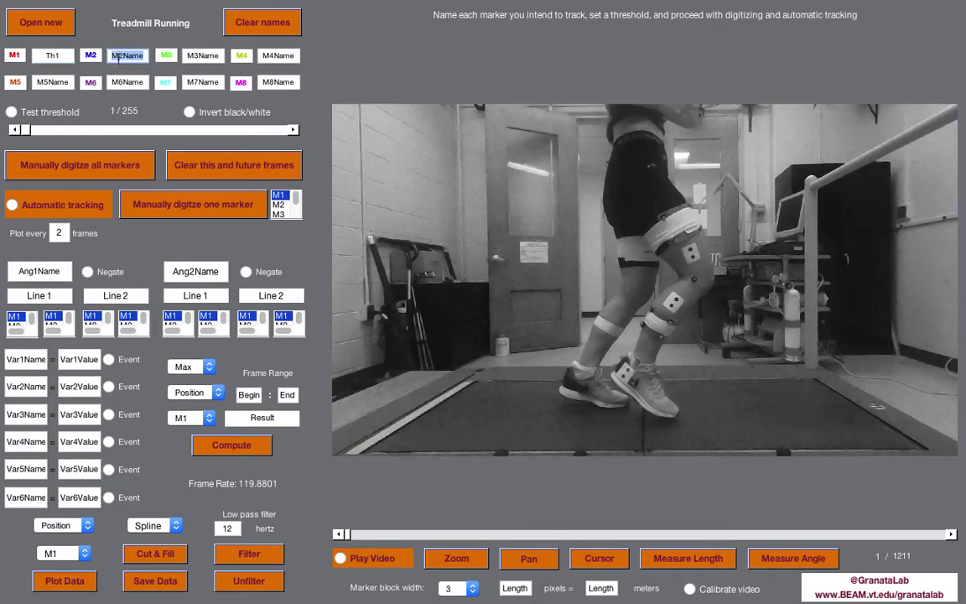
pyautogui.write('Th2')
pyautogui.press('Tab')
pyautogui.write('Sh')
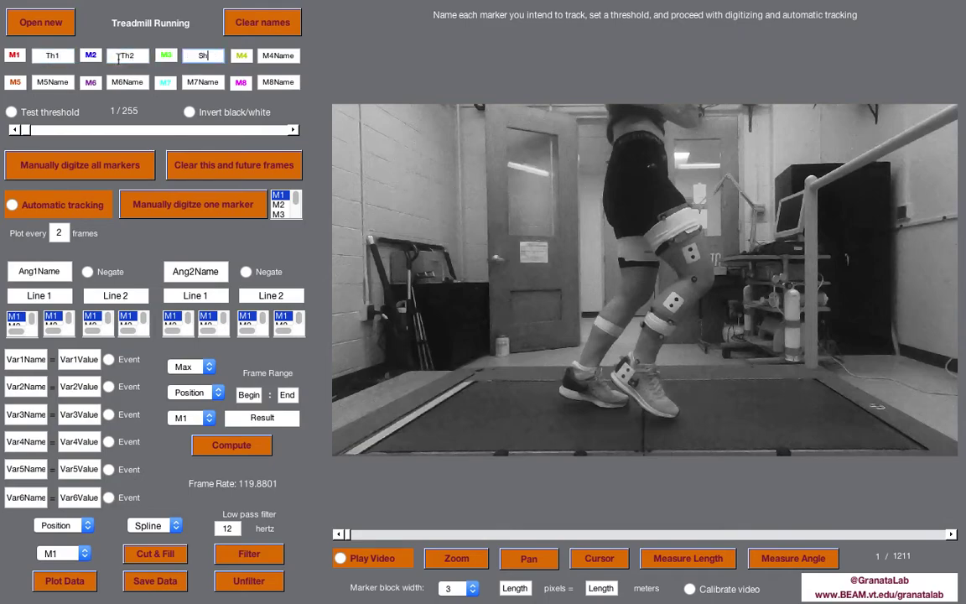
pyautogui.write('1')
pyautogui.press('Tab')
pyautogui.press('BackSpace')
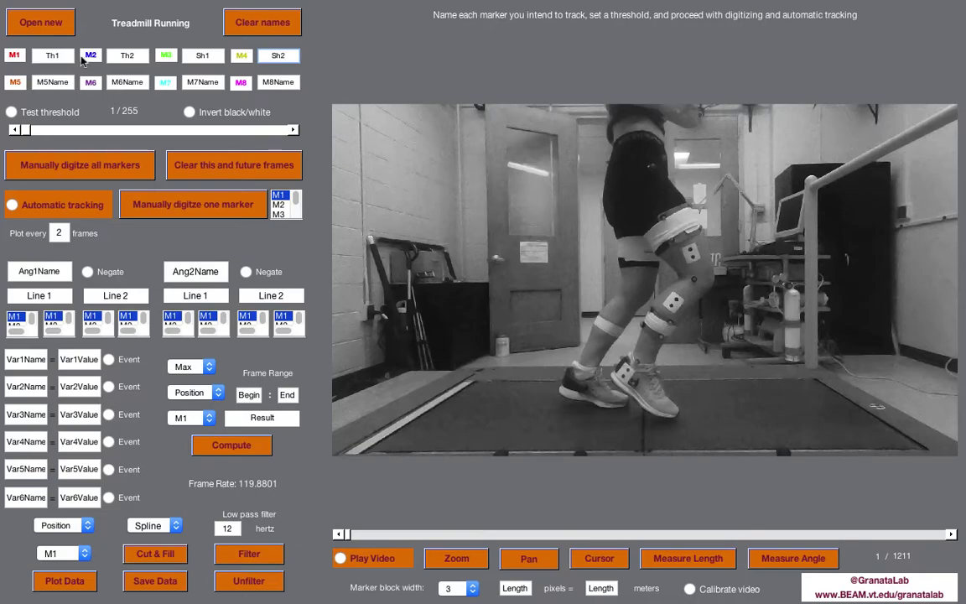
# - Test the image threshold, raising it to 91 of 255, and invert black and white
pyautogui.click(11, 112)
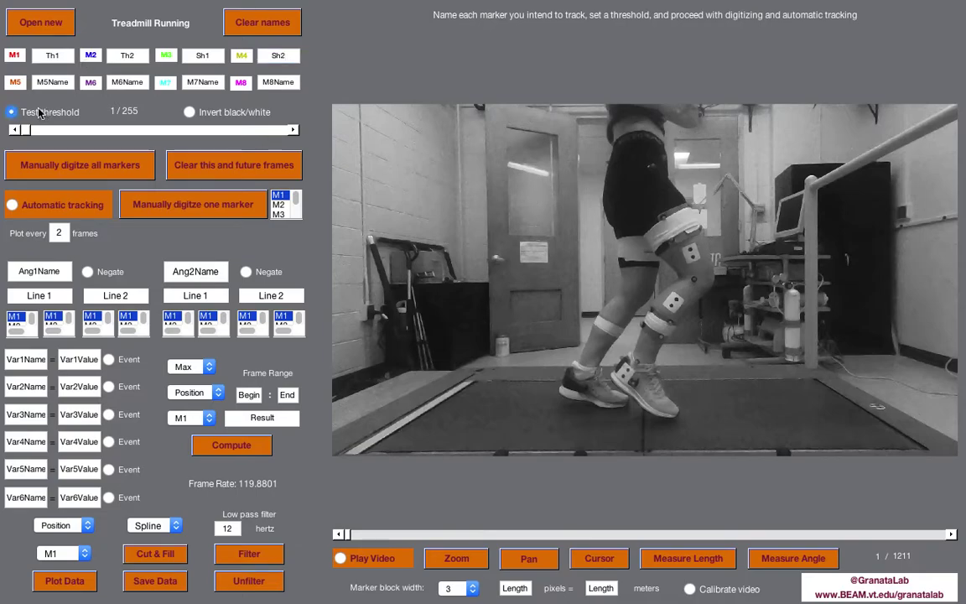
pyautogui.click(84, 131)
pyautogui.click(96, 131)
pyautogui.click(96, 131)
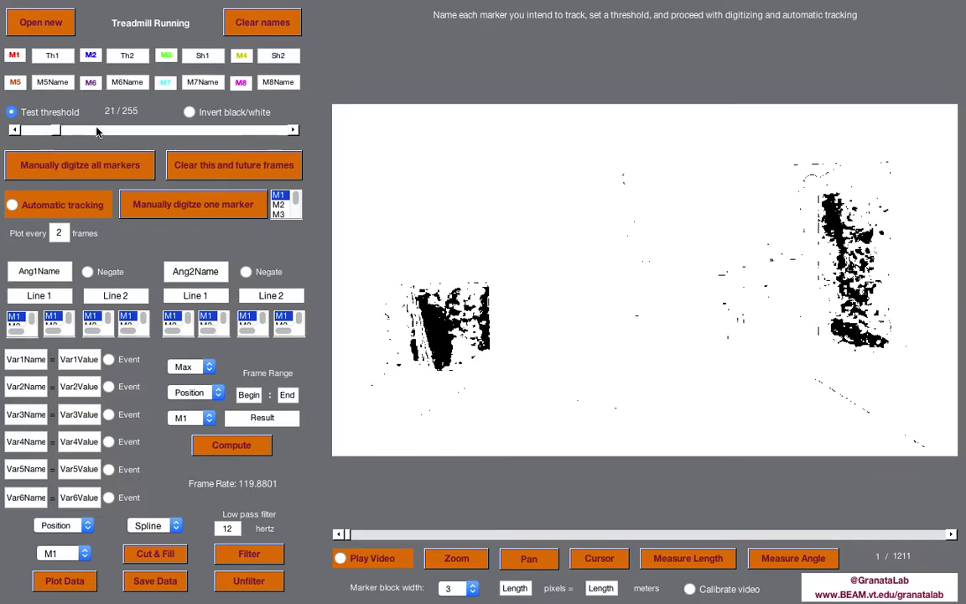
pyautogui.click(117, 132)
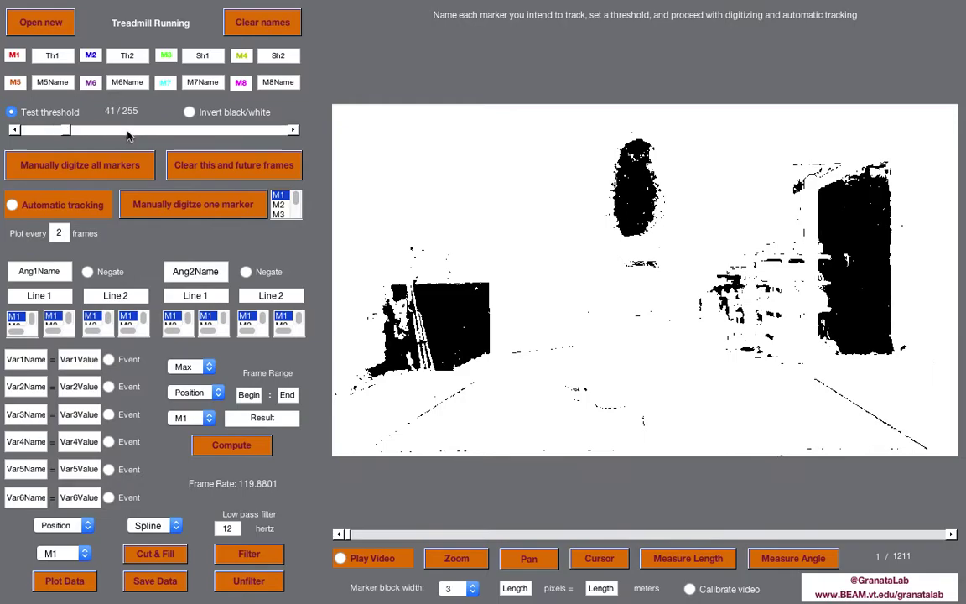
pyautogui.click(138, 132)
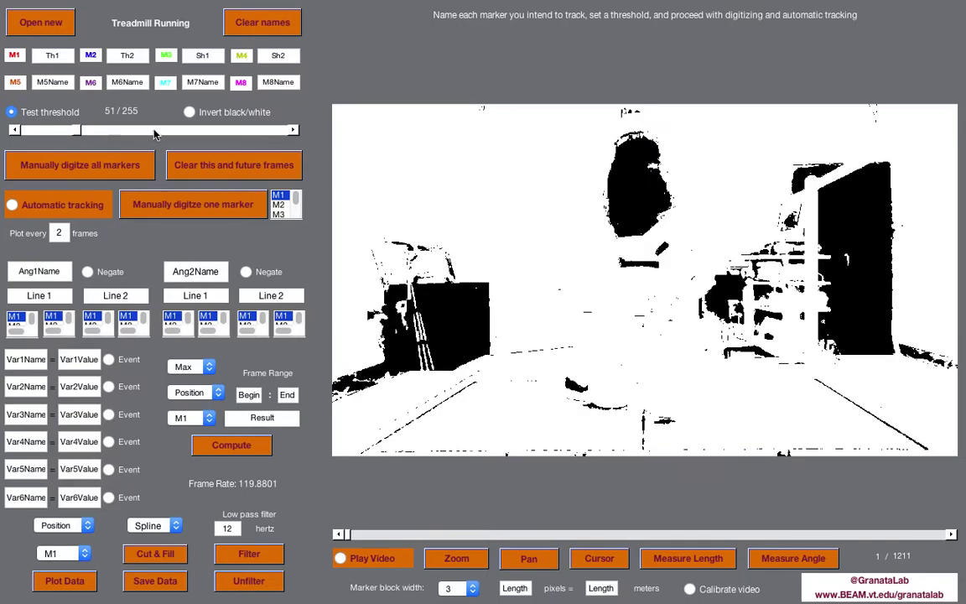
pyautogui.click(154, 132)
pyautogui.click(154, 132)
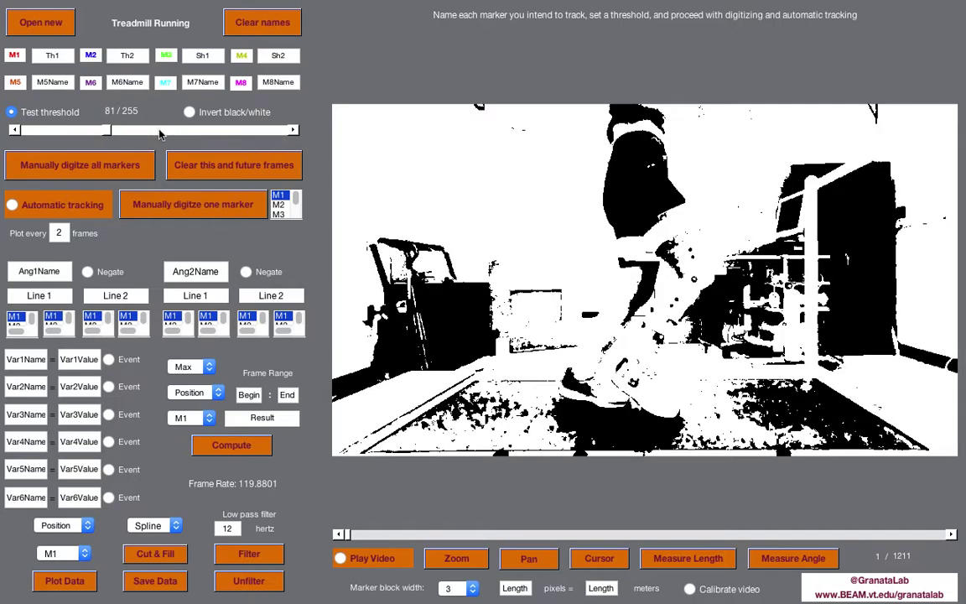
pyautogui.click(161, 133)
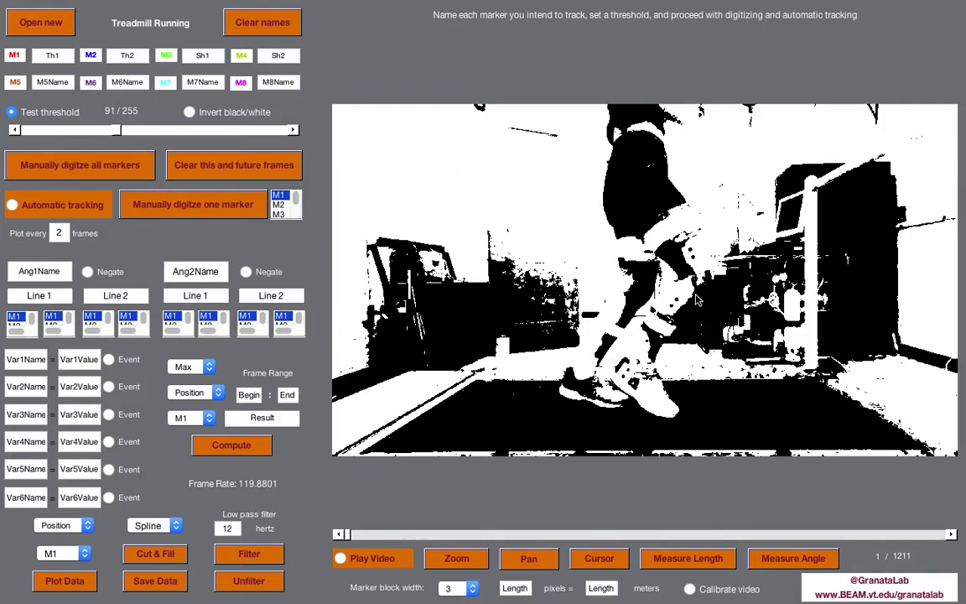
pyautogui.click(225, 114)
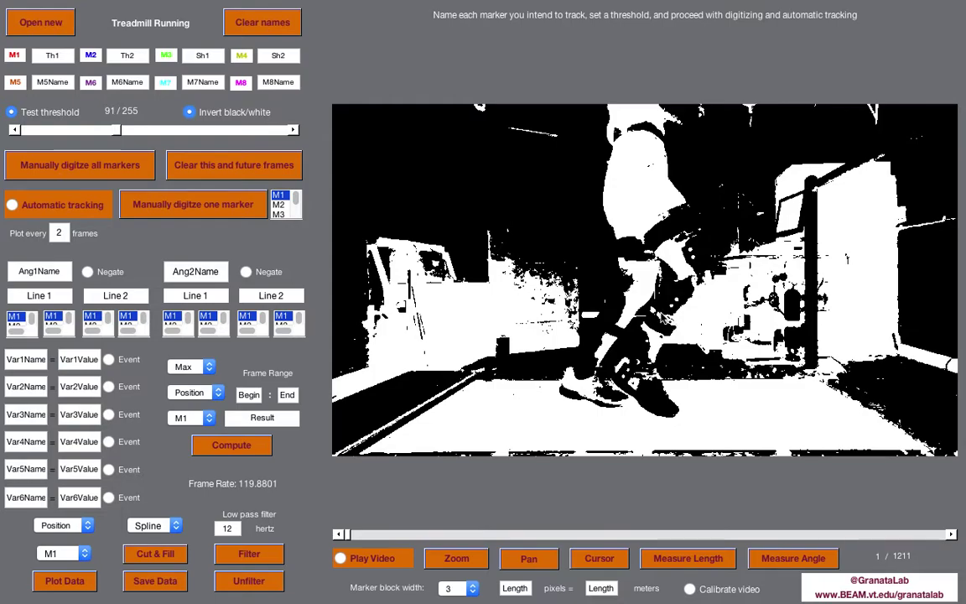
# - Start manually digitizing all markers and mark the centers of the upper and lower thigh dots on the first frame
pyautogui.click(79, 162)
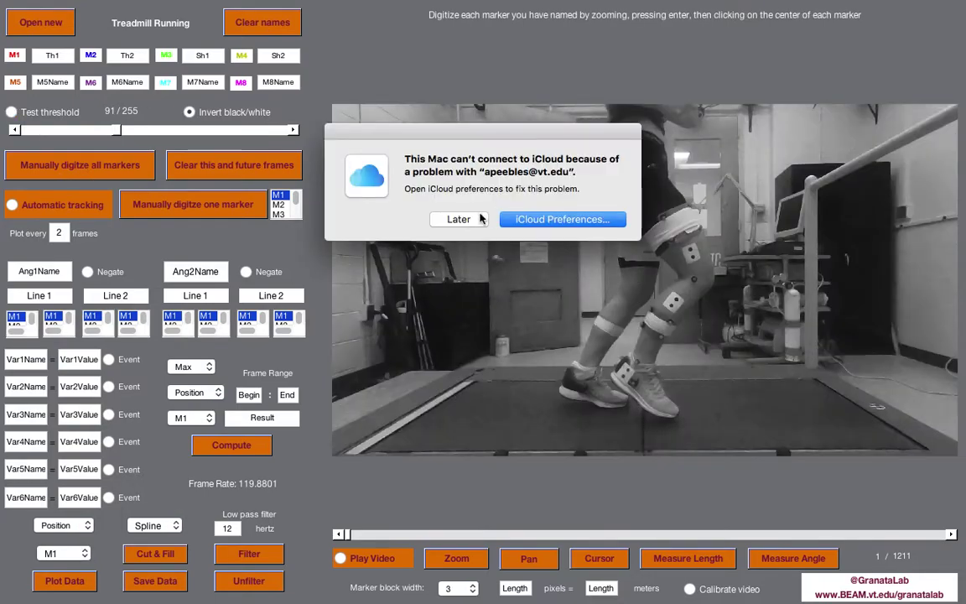
pyautogui.click(459, 219)
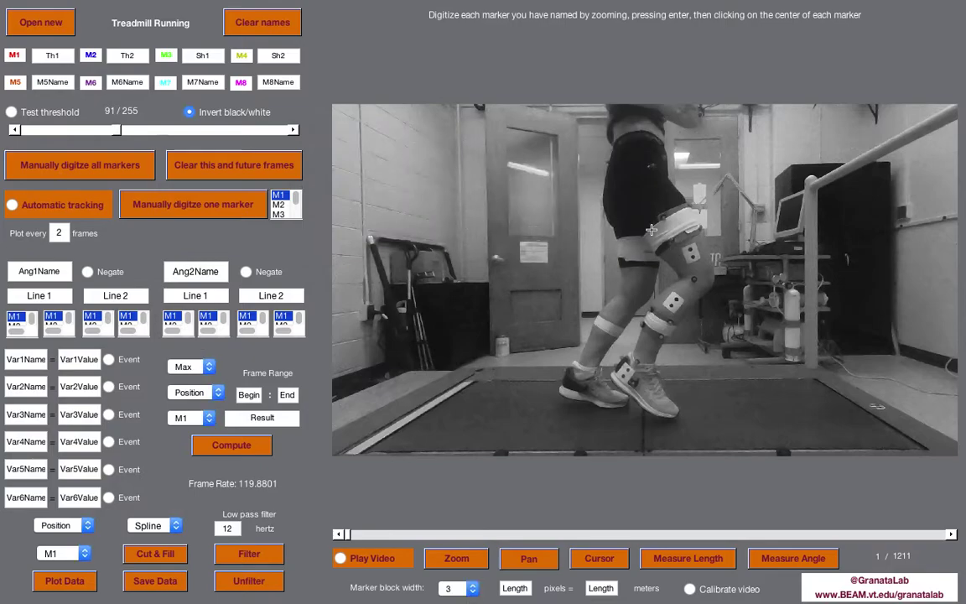
pyautogui.moveTo(652, 231); pyautogui.dragTo(743, 278)
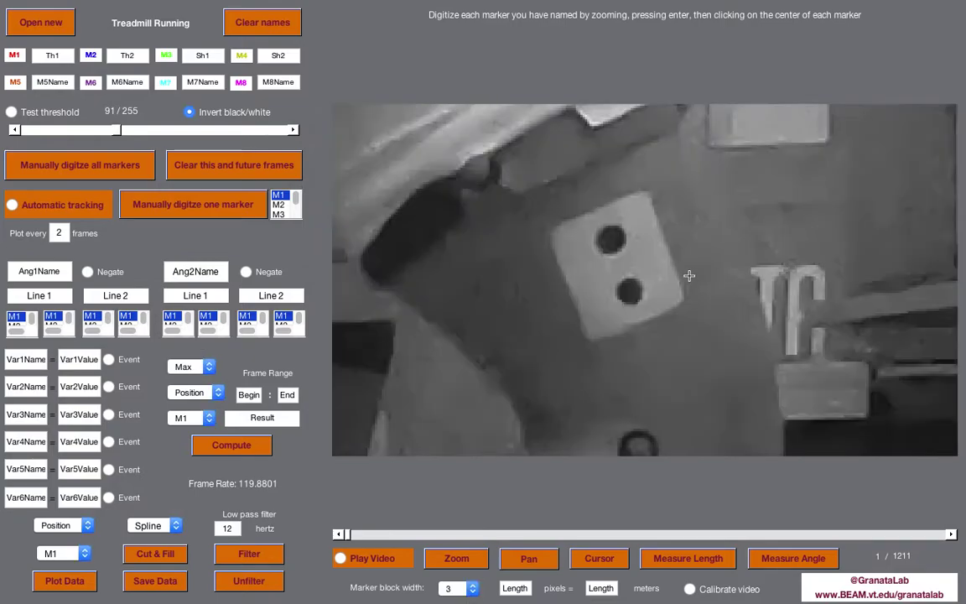
pyautogui.press('Return')
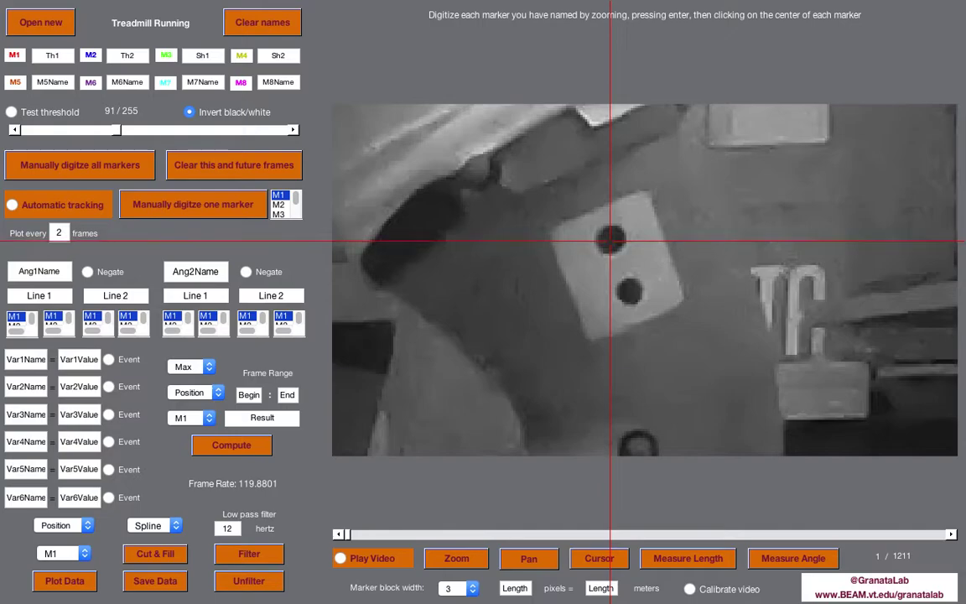
pyautogui.click(611, 239)
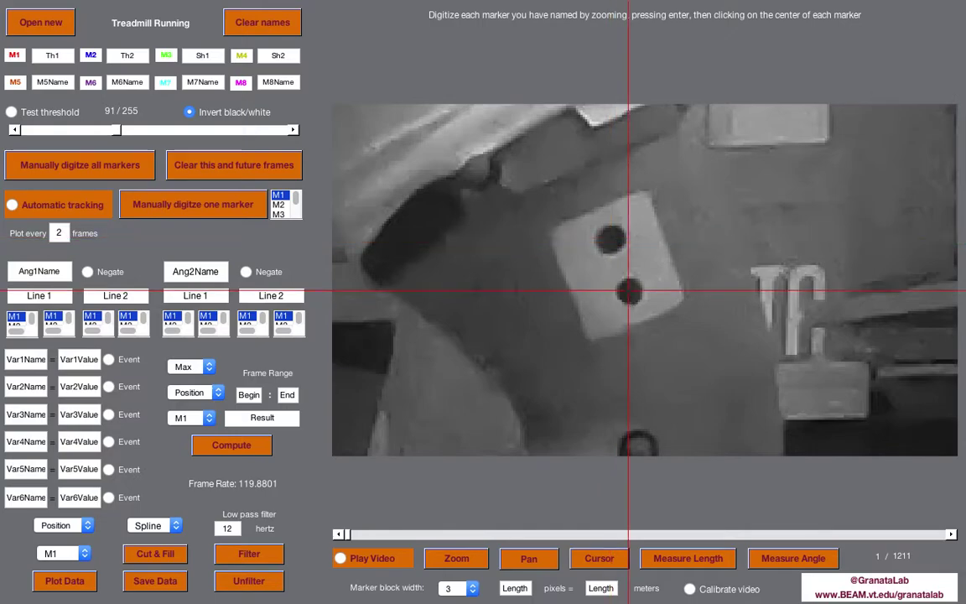
pyautogui.click(630, 293)
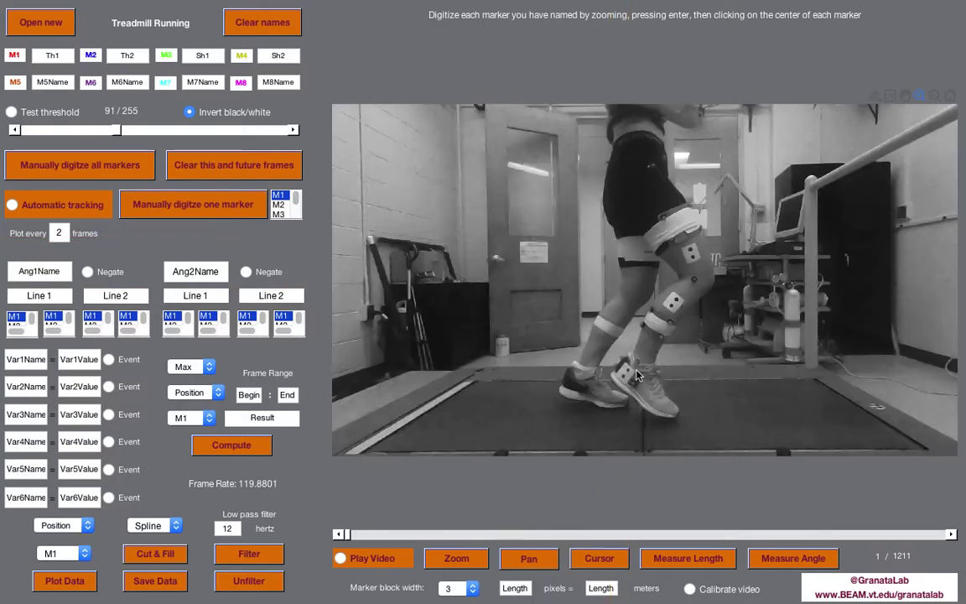
# - Digitize the upper and lower shank markers by marking the centers of both dots on the shank patch
pyautogui.moveTo(577, 255); pyautogui.dragTo(643, 295)
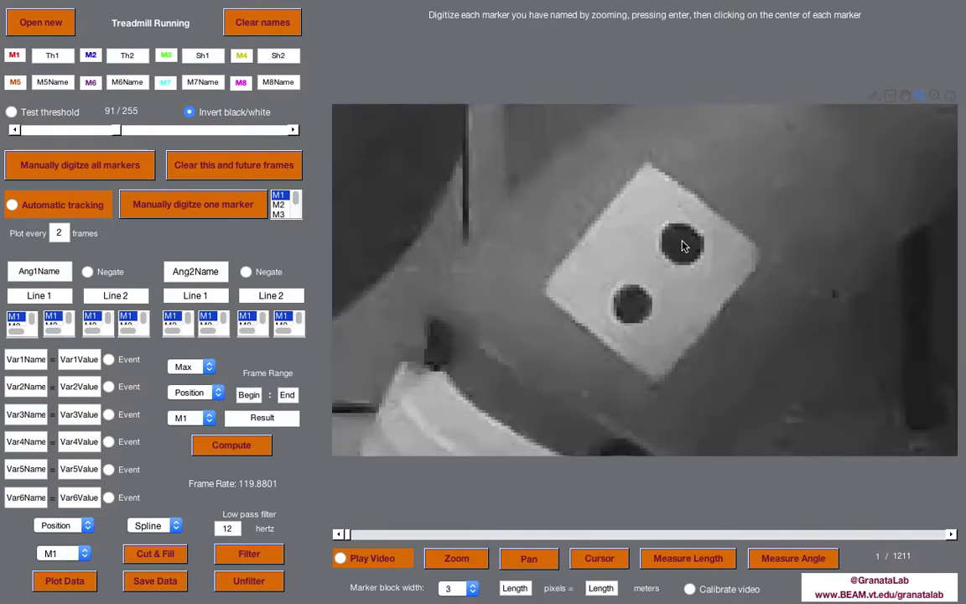
pyautogui.press('Return')
pyautogui.click(639, 315)
pyautogui.click(635, 311)
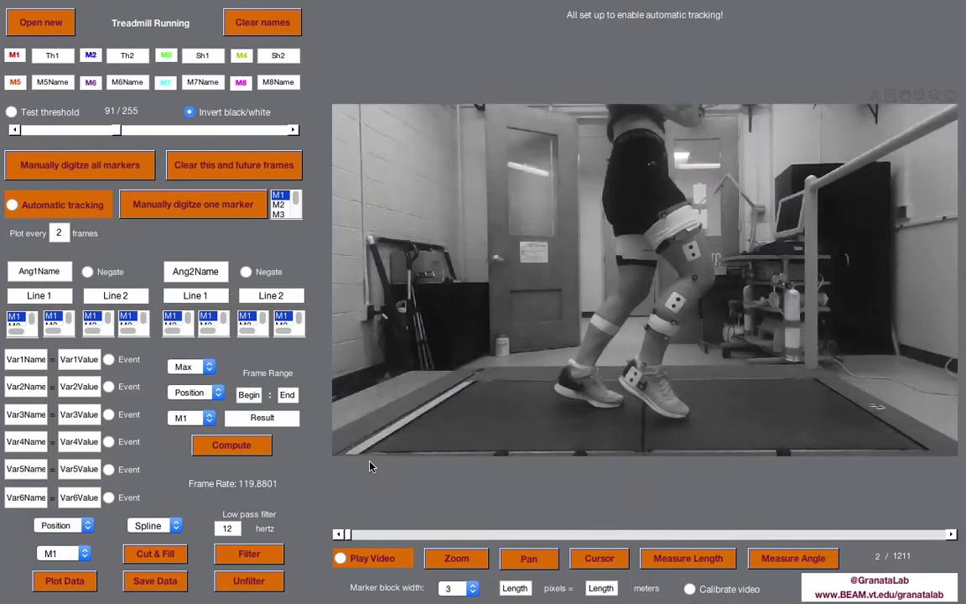
# - Return to the first frame of the video and set the marker block width to 7
pyautogui.click(337, 535)
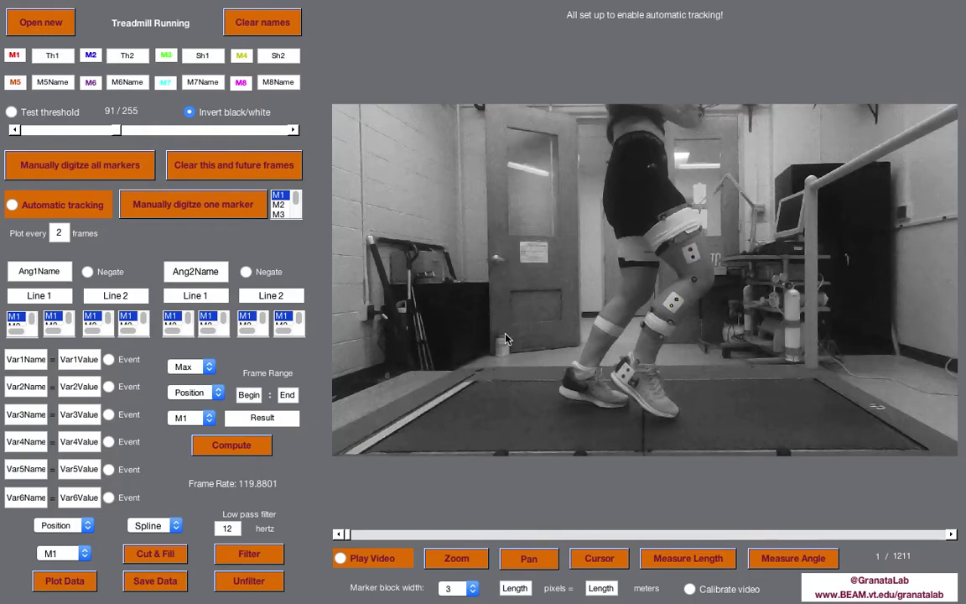
pyautogui.click(462, 591)
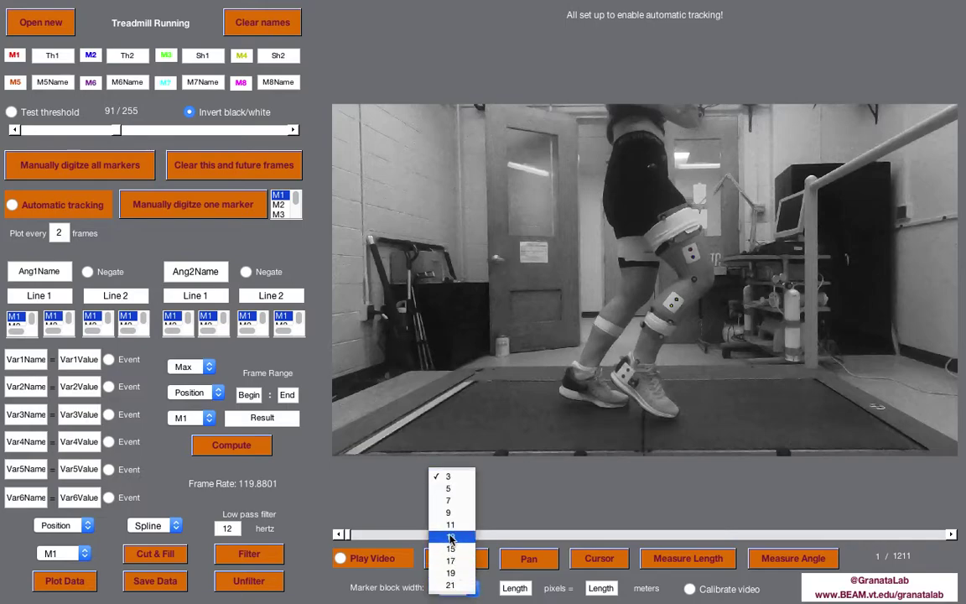
pyautogui.click(448, 500)
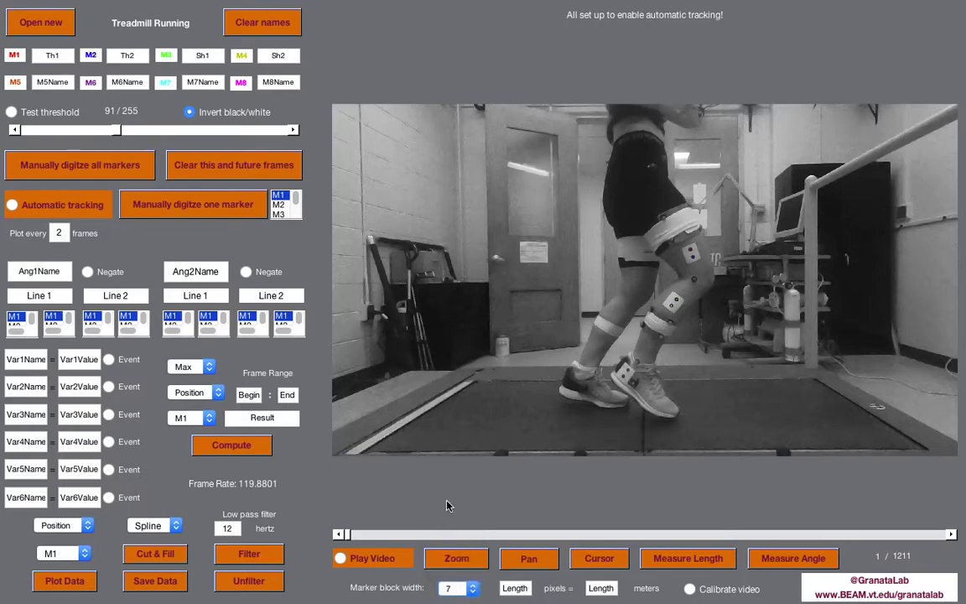
# - Run automatic tracking from frame 2 with plotting every 5 frames, and stop it at frame 87
pyautogui.click(337, 535)
pyautogui.click(951, 534)
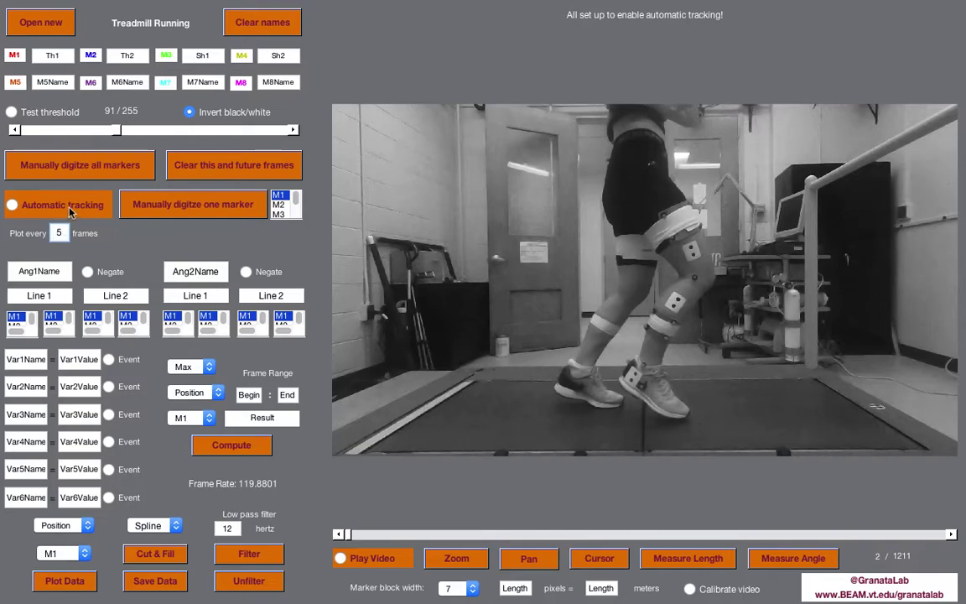
pyautogui.click(70, 209)
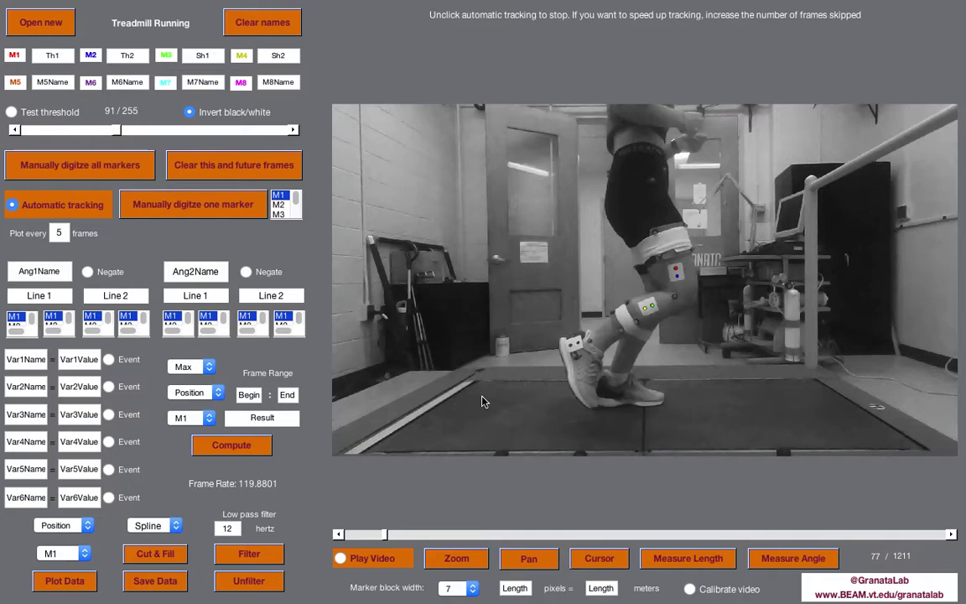
pyautogui.click(93, 210)
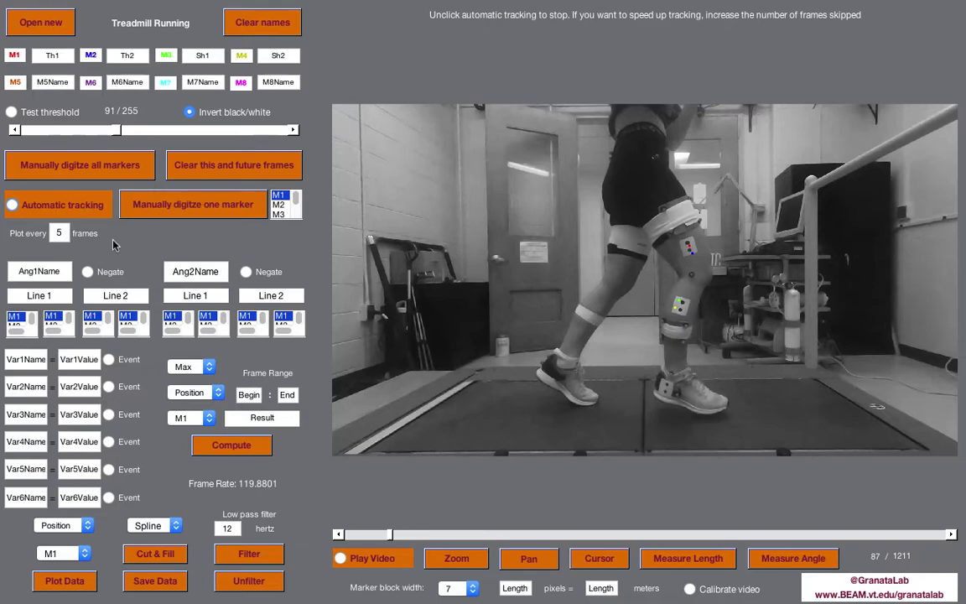
# - Go back to frame 1 and play the first few frames to check the tracked markers
pyautogui.click(339, 536)
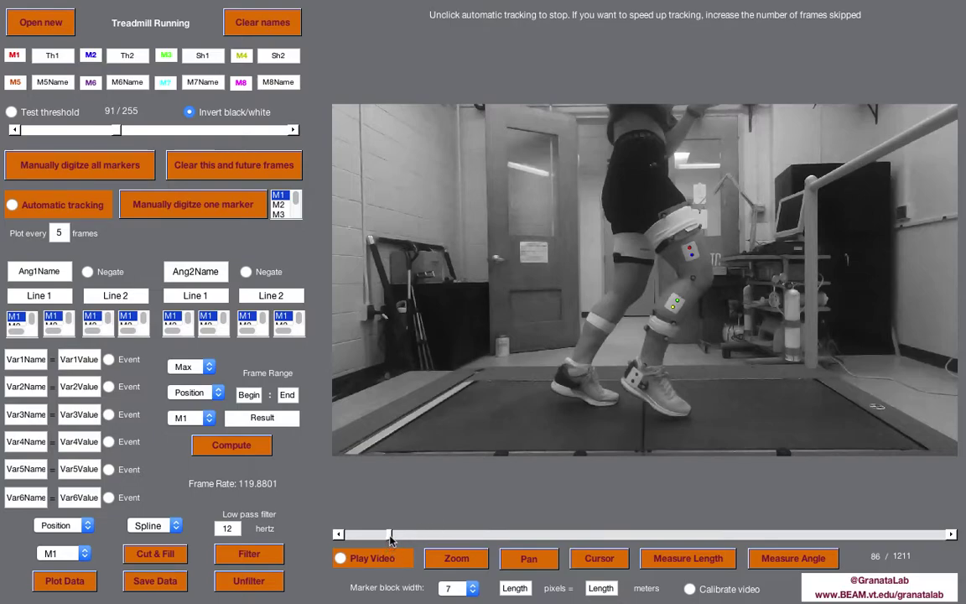
pyautogui.moveTo(389, 535); pyautogui.dragTo(339, 541)
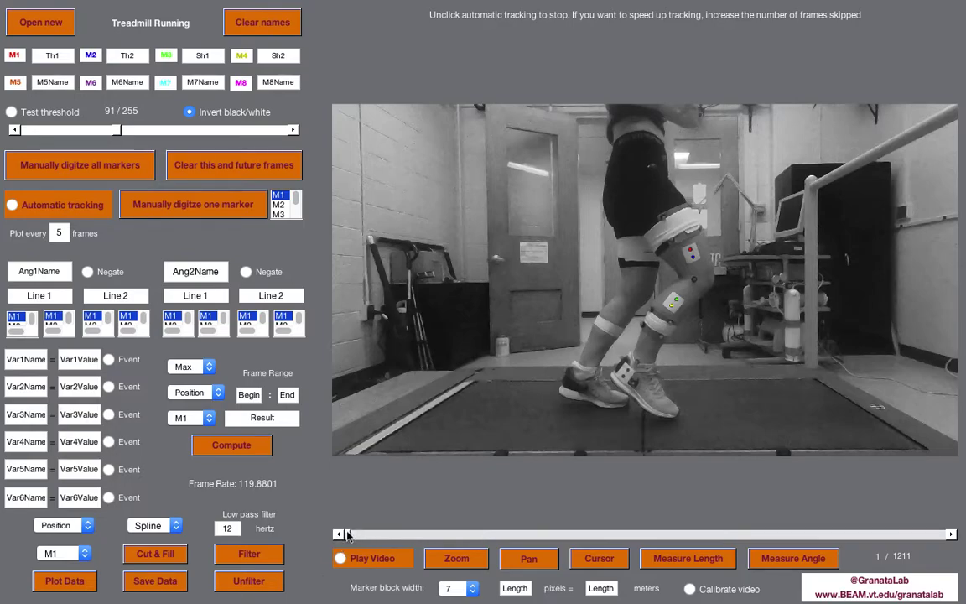
pyautogui.click(344, 559)
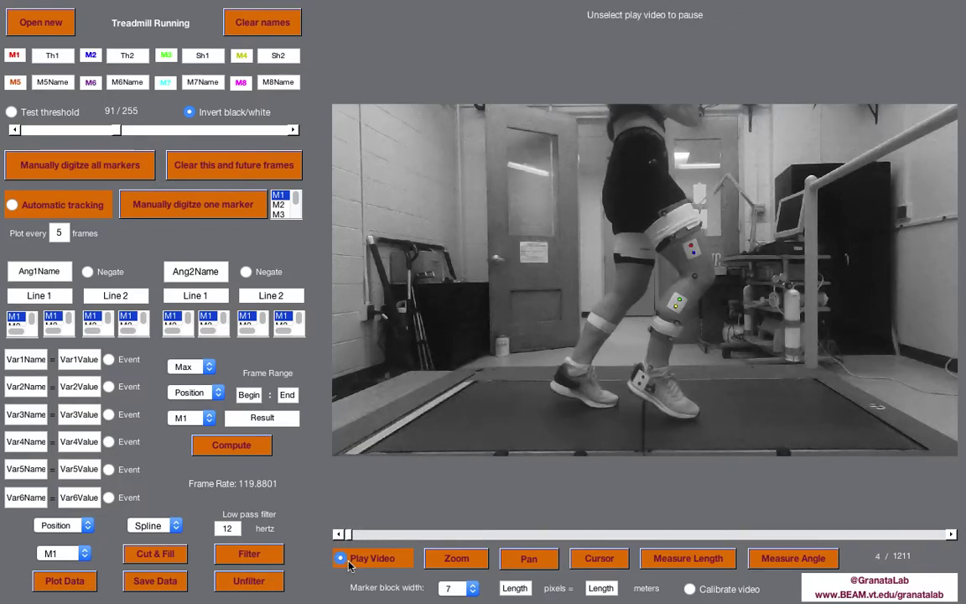
pyautogui.click(343, 559)
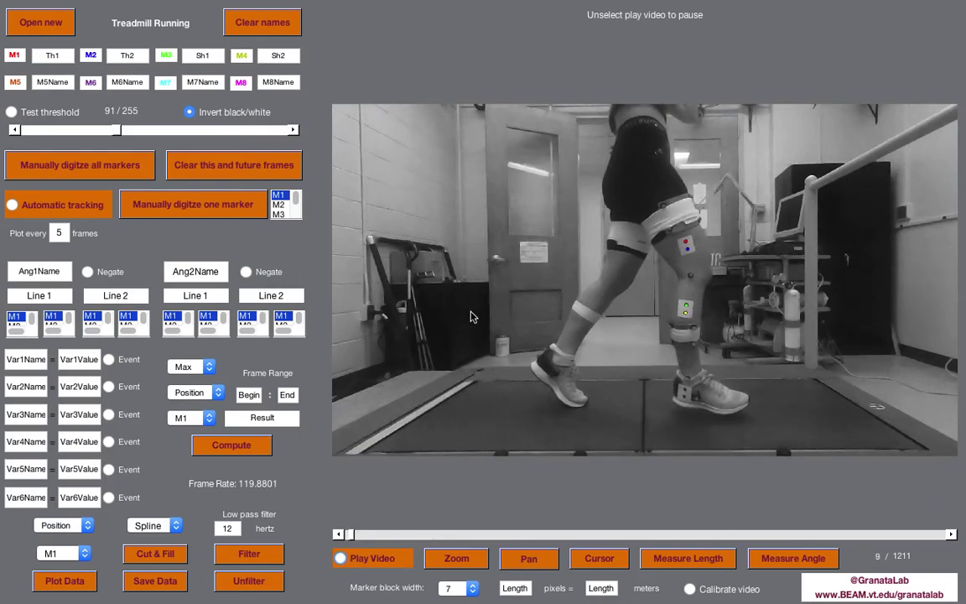
# - Plot the position data of marker M1 and of marker M3
pyautogui.click(64, 578)
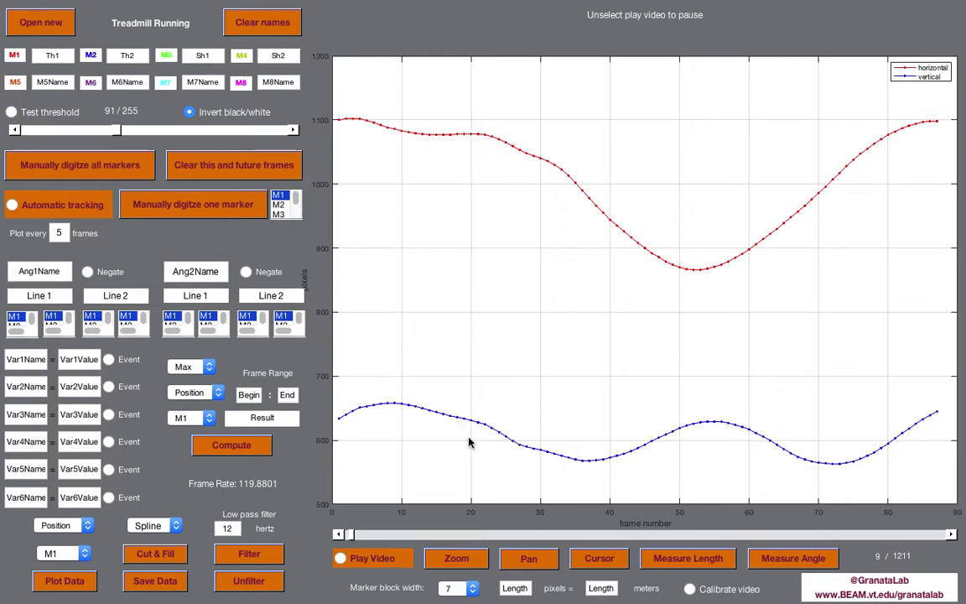
pyautogui.click(50, 553)
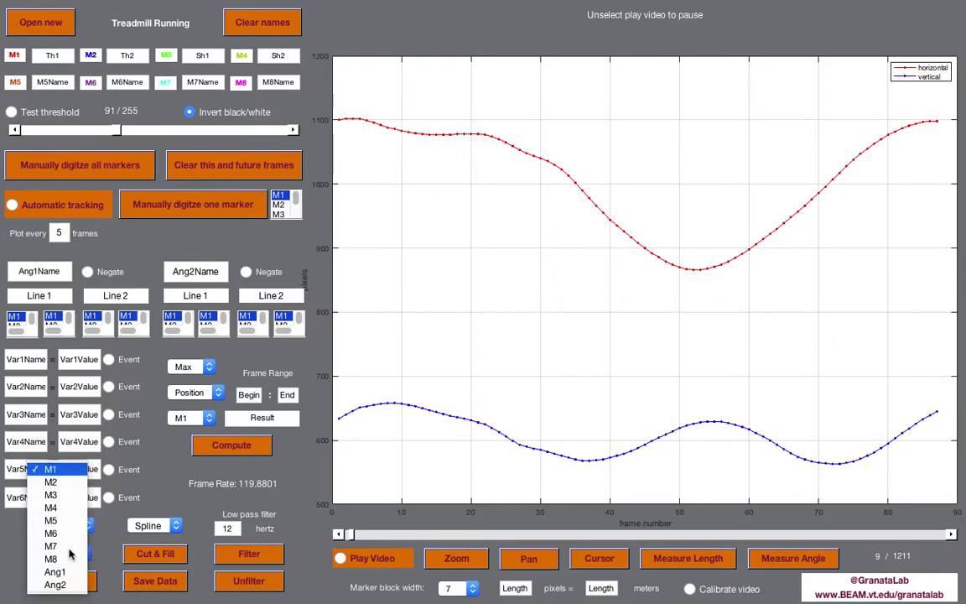
pyautogui.click(50, 495)
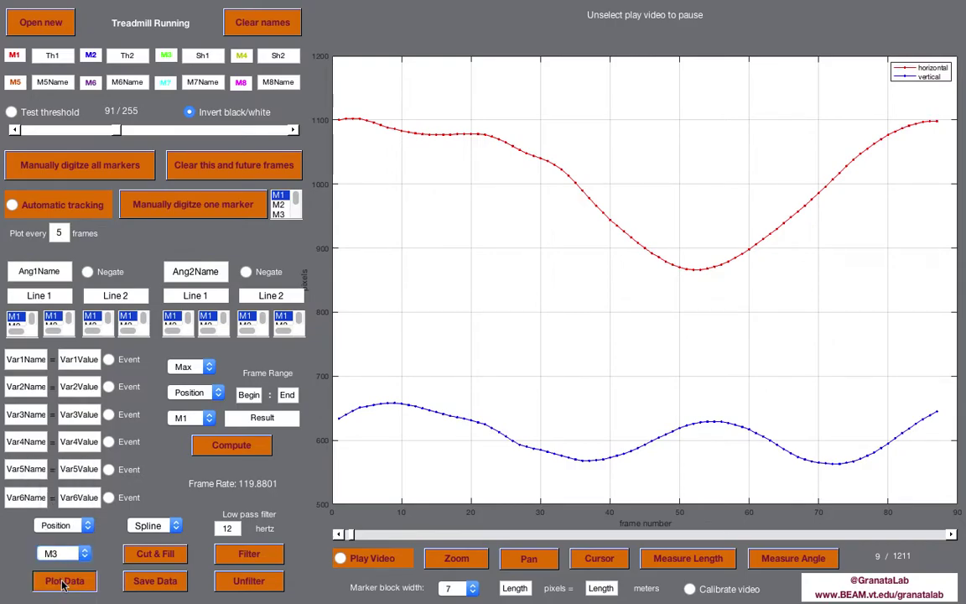
pyautogui.click(63, 583)
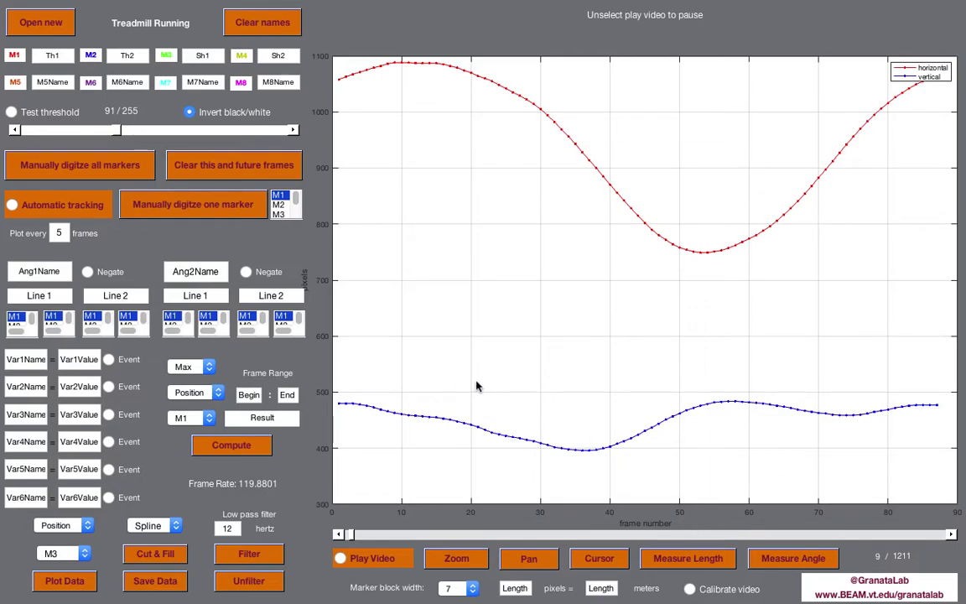
pyautogui.doubleClick(515, 588)
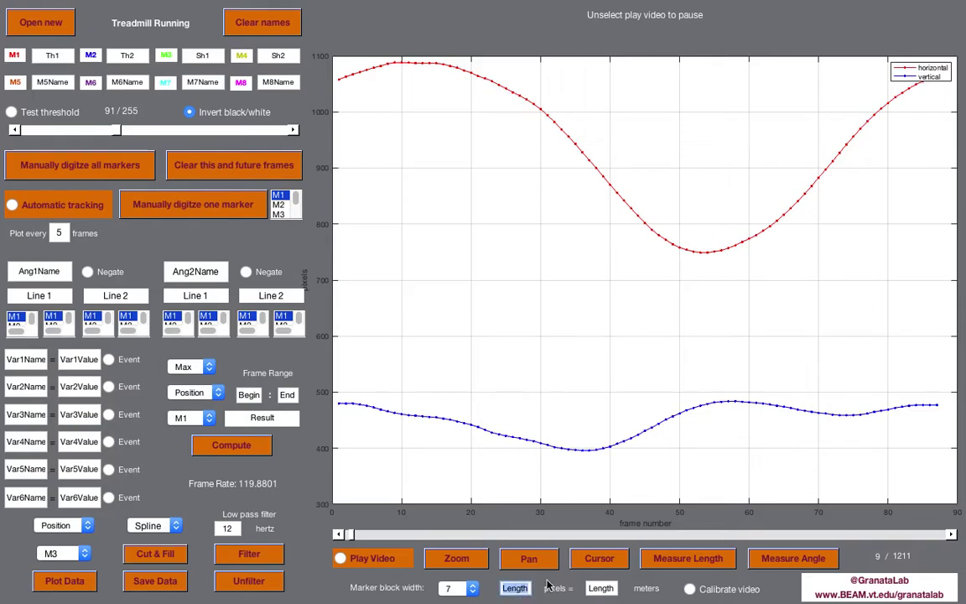
pyautogui.doubleClick(601, 588)
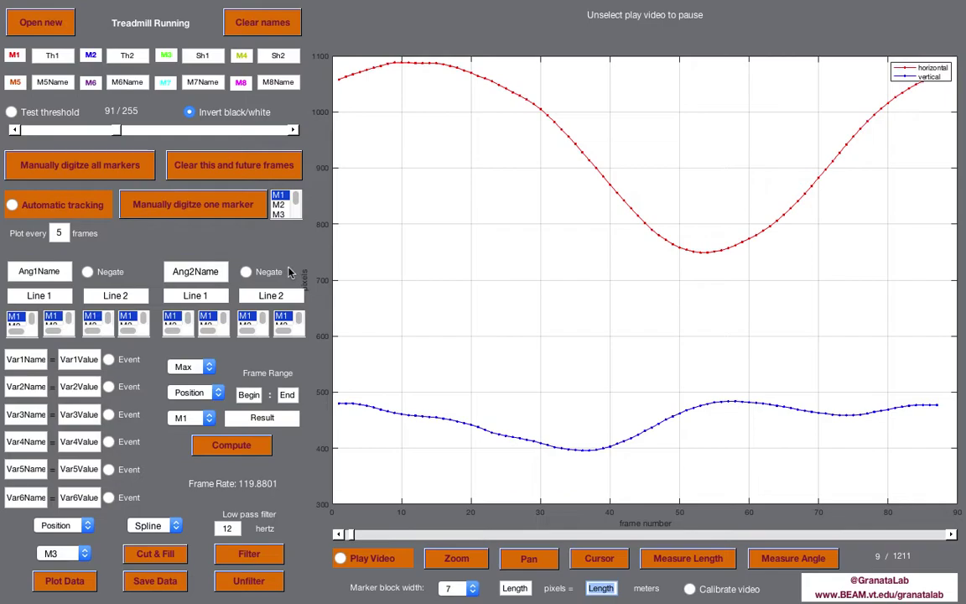
pyautogui.click(170, 526)
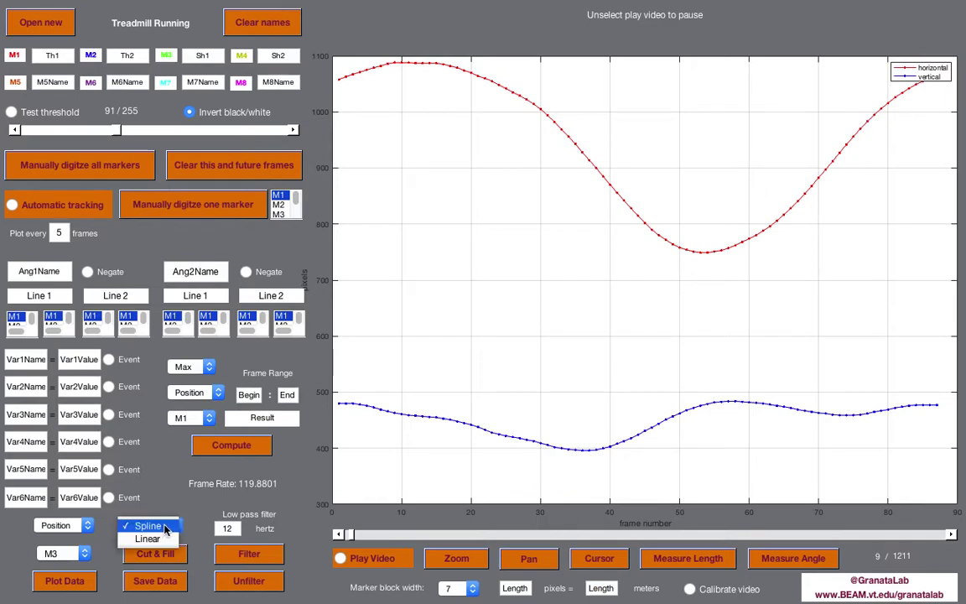
pyautogui.click(165, 527)
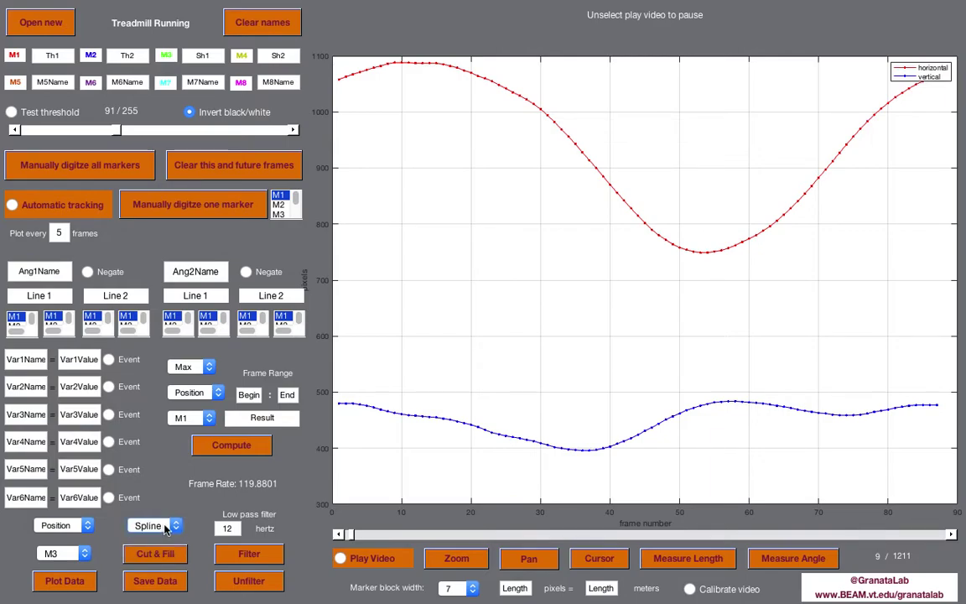
pyautogui.click(233, 527)
# - Define the first angle as KneeAng, using M1 and M2 for line 1 and M3 and M4 for line 2
pyautogui.click(338, 535)
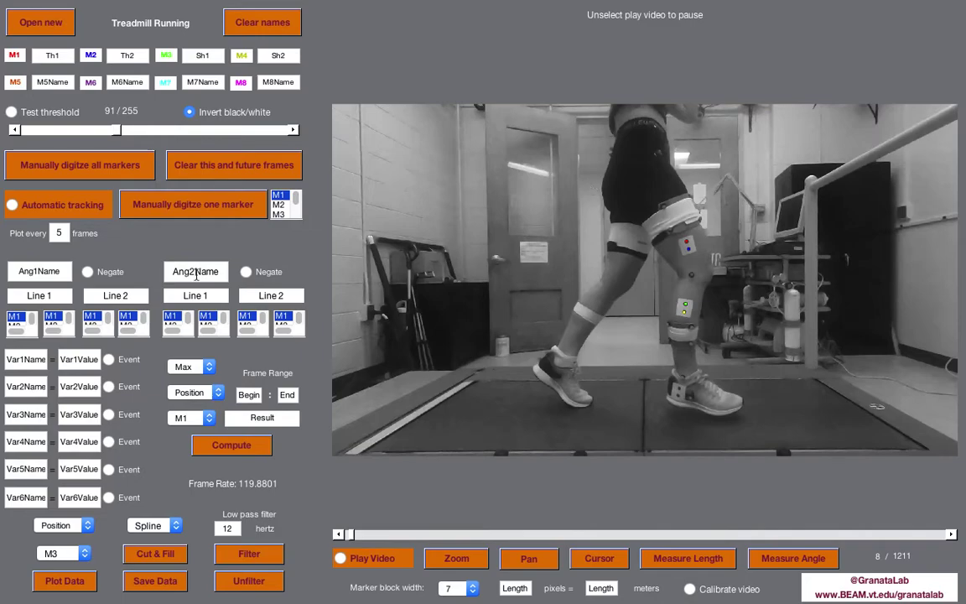
pyautogui.doubleClick(39, 273)
pyautogui.write('KneeAng')
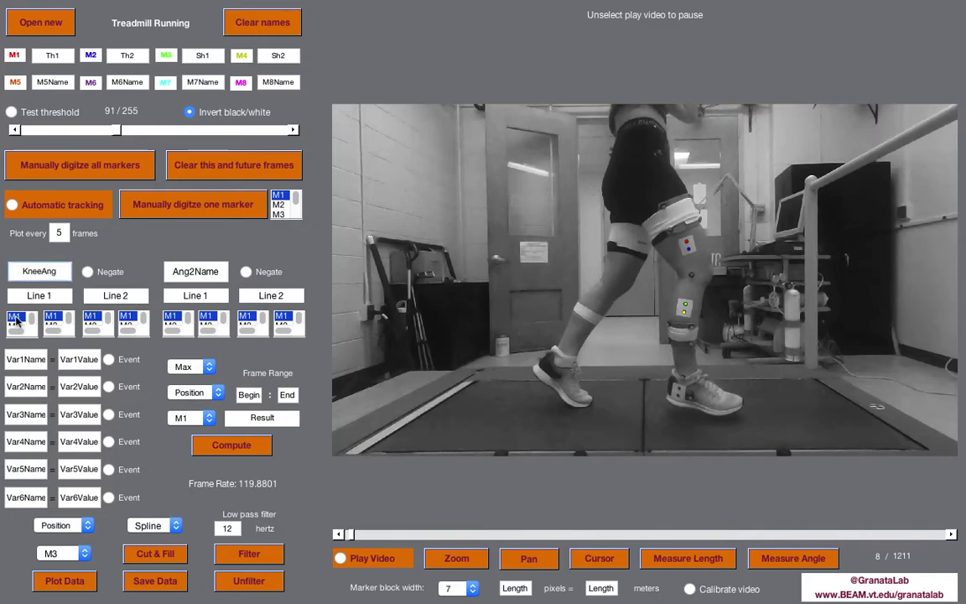
pyautogui.click(54, 319)
pyautogui.click(92, 315)
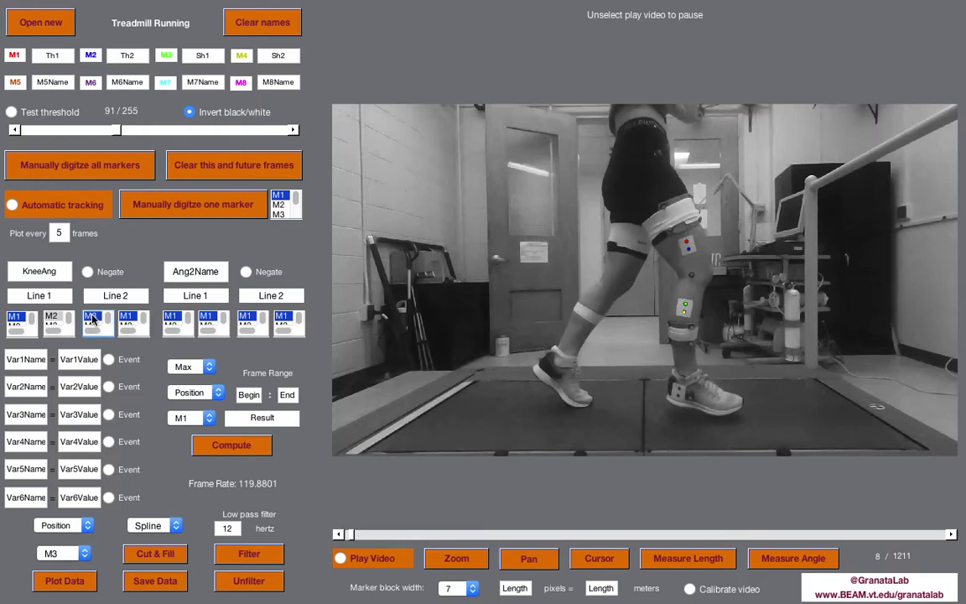
pyautogui.click(126, 317)
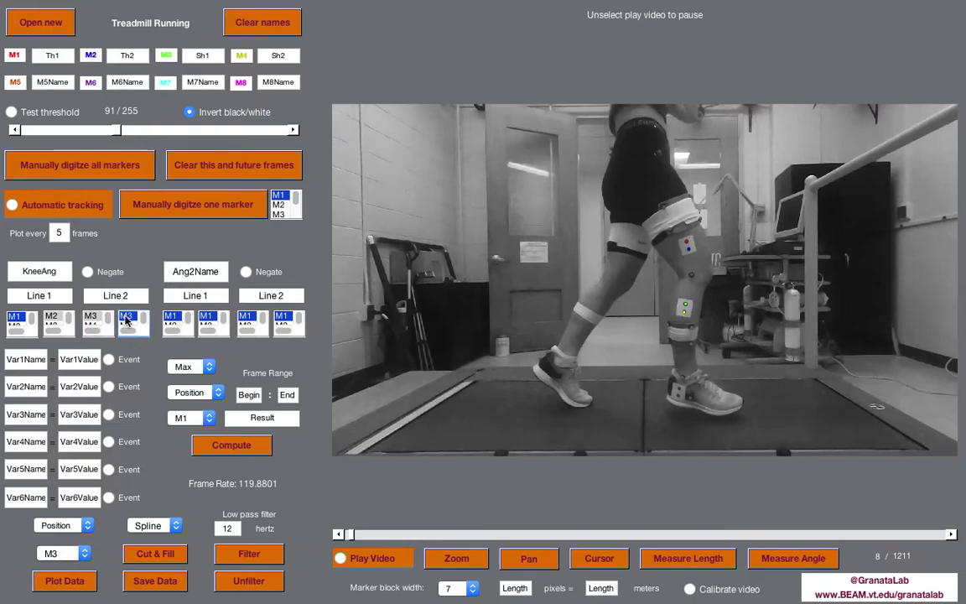
# - Plot the position data of Ang1 and read the value at the first dip, at frame 34
pyautogui.click(63, 553)
pyautogui.click(54, 572)
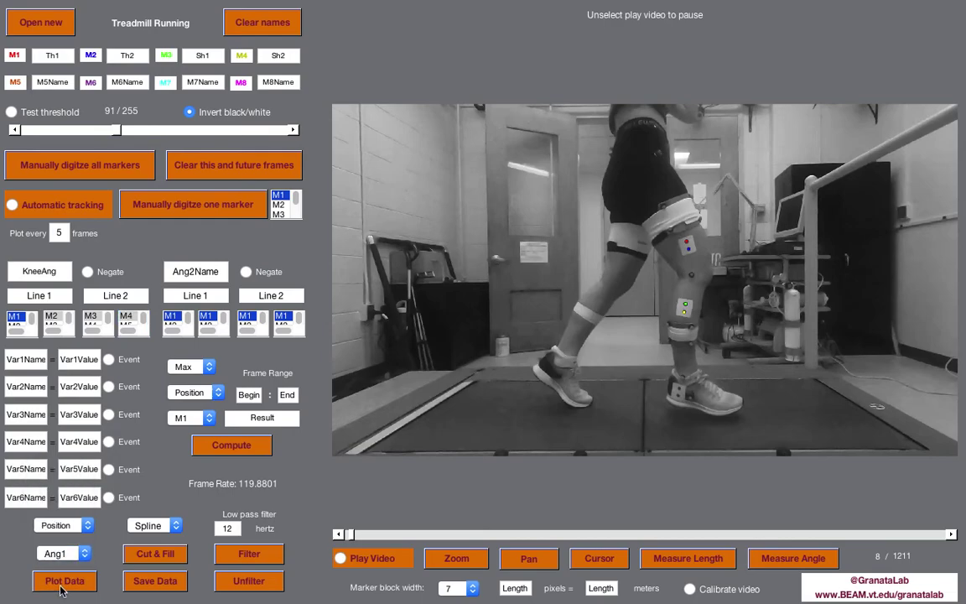
pyautogui.click(61, 587)
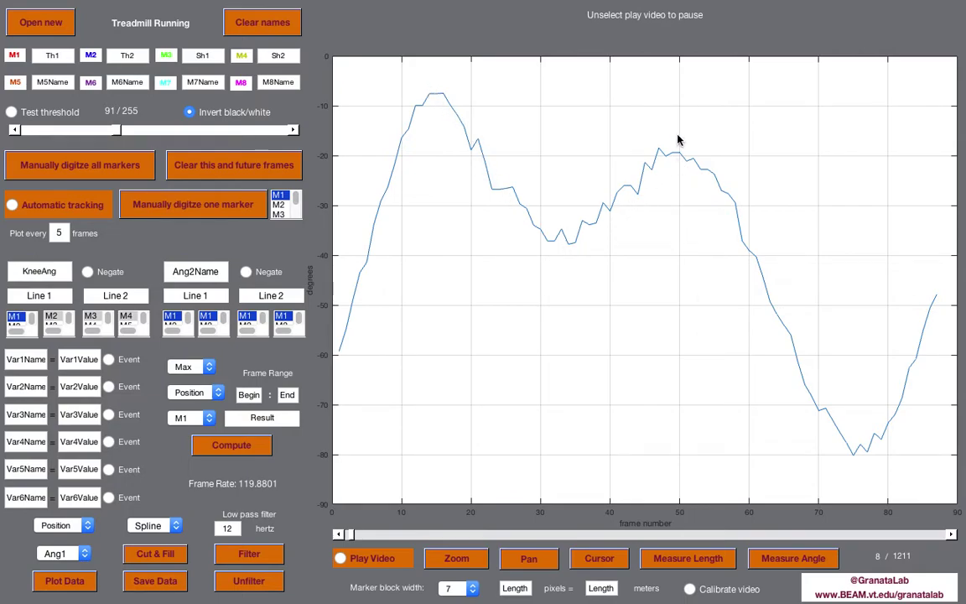
pyautogui.moveTo(518, 5)
pyautogui.click(569, 244)
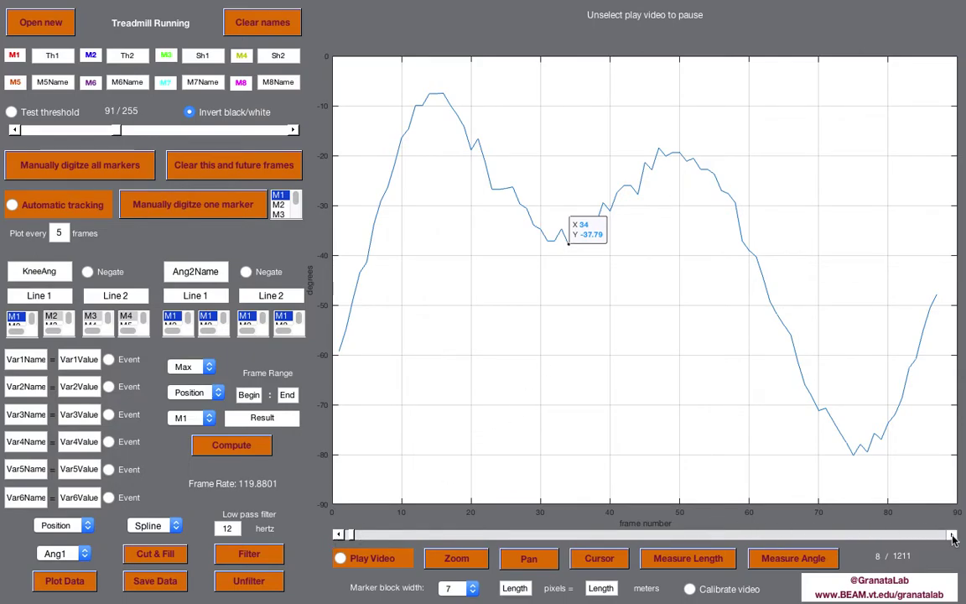
# - Advance the video to frame 17 and enter 17 as the beginning of the frame range
pyautogui.click(951, 535)
pyautogui.click(951, 536)
pyautogui.click(951, 535)
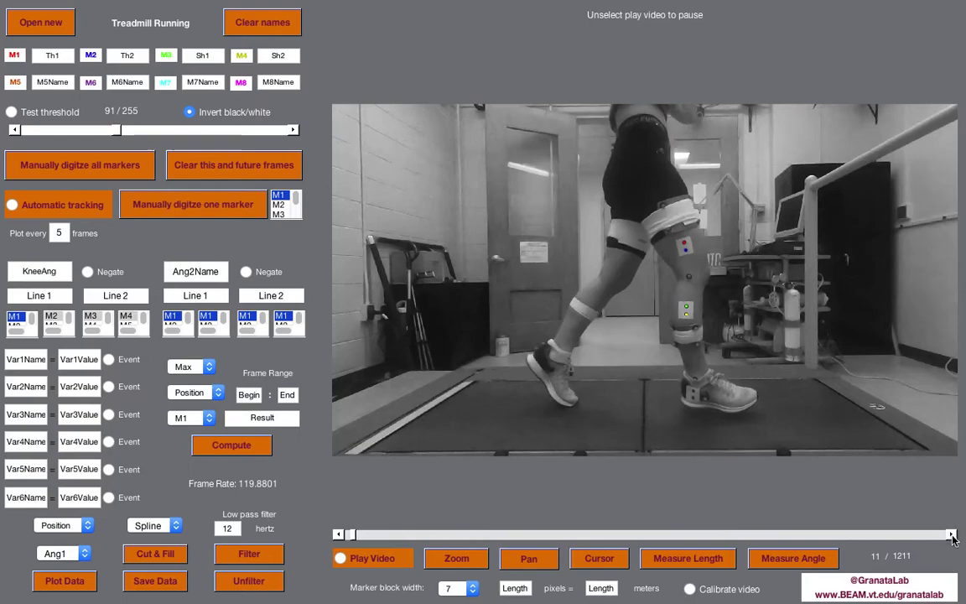
pyautogui.click(951, 536)
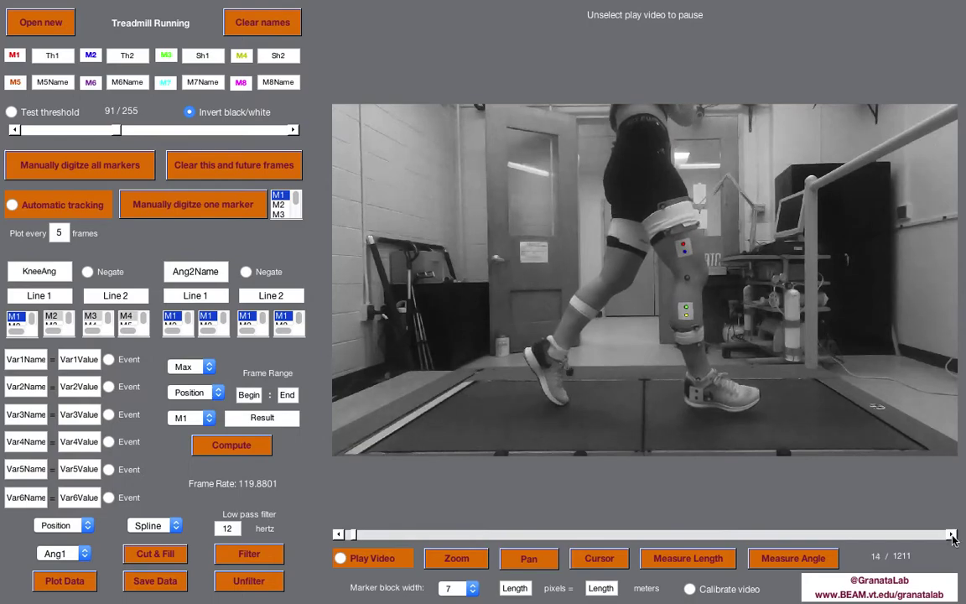
pyautogui.click(952, 536)
pyautogui.click(951, 535)
pyautogui.click(952, 535)
pyautogui.doubleClick(247, 396)
pyautogui.write('17')
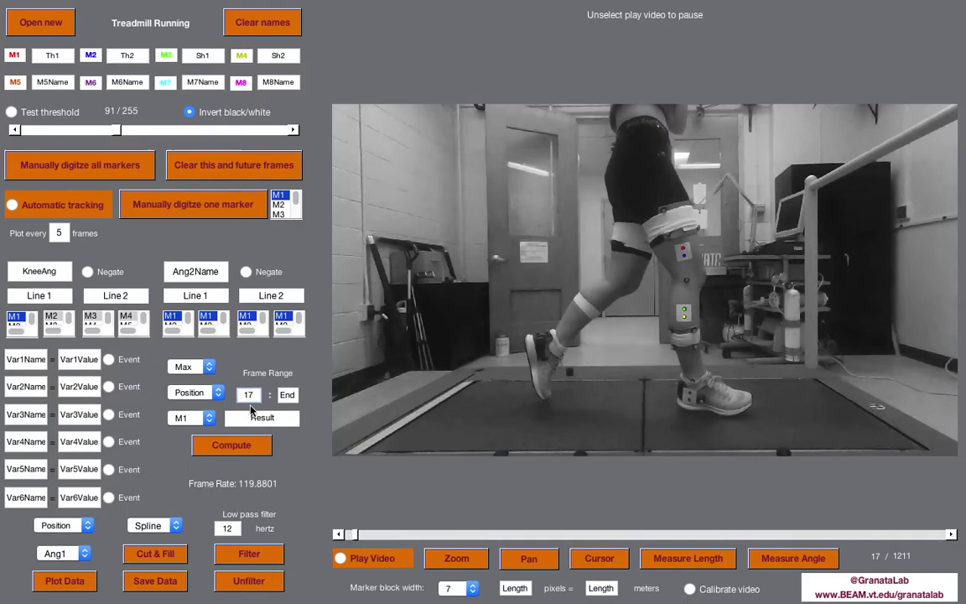
# - Move the video to frame 51 and enter 51 as the end of the frame range
pyautogui.click(487, 535)
pyautogui.click(487, 535)
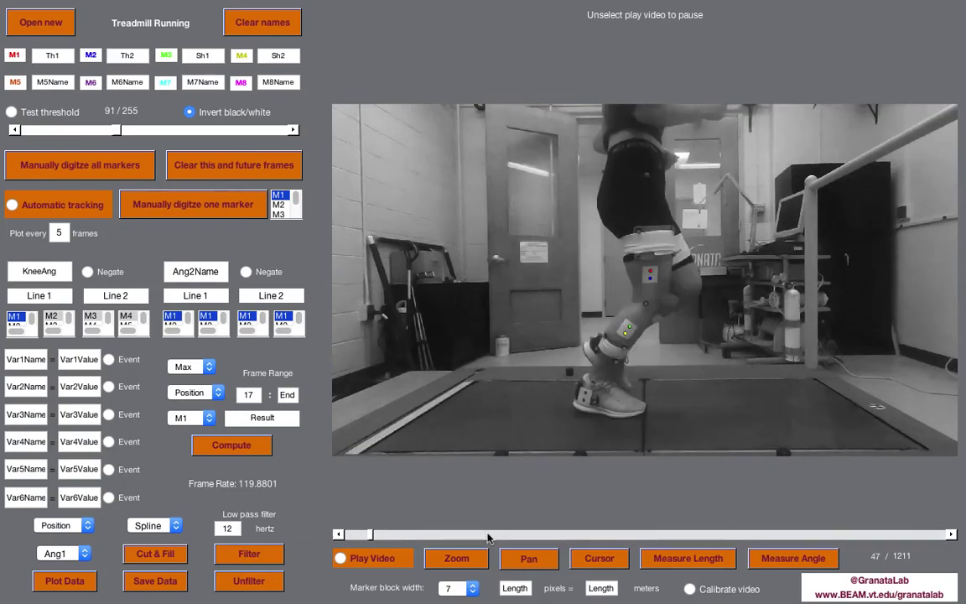
pyautogui.click(492, 537)
pyautogui.click(353, 537)
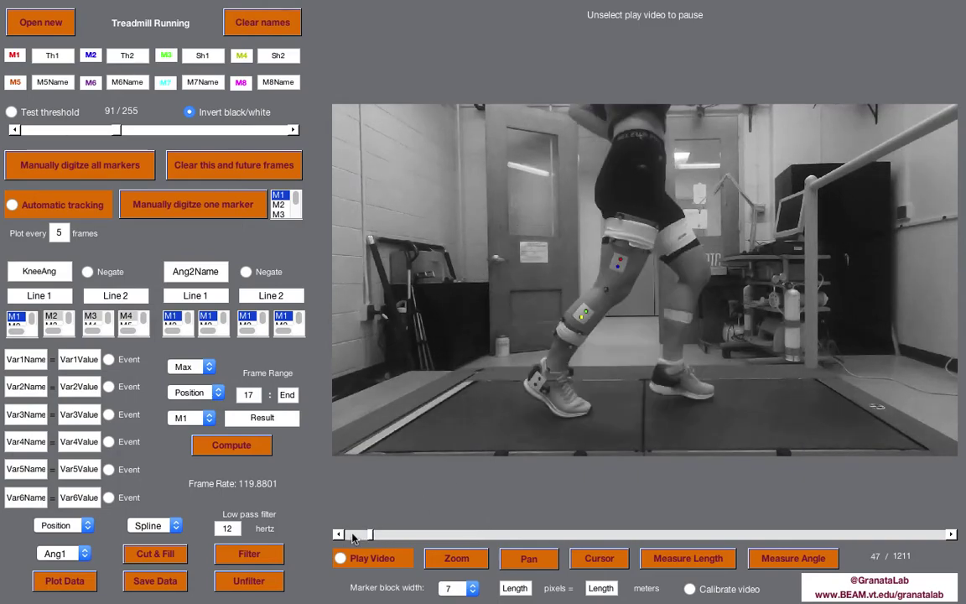
pyautogui.click(952, 536)
pyautogui.click(952, 536)
pyautogui.click(952, 536)
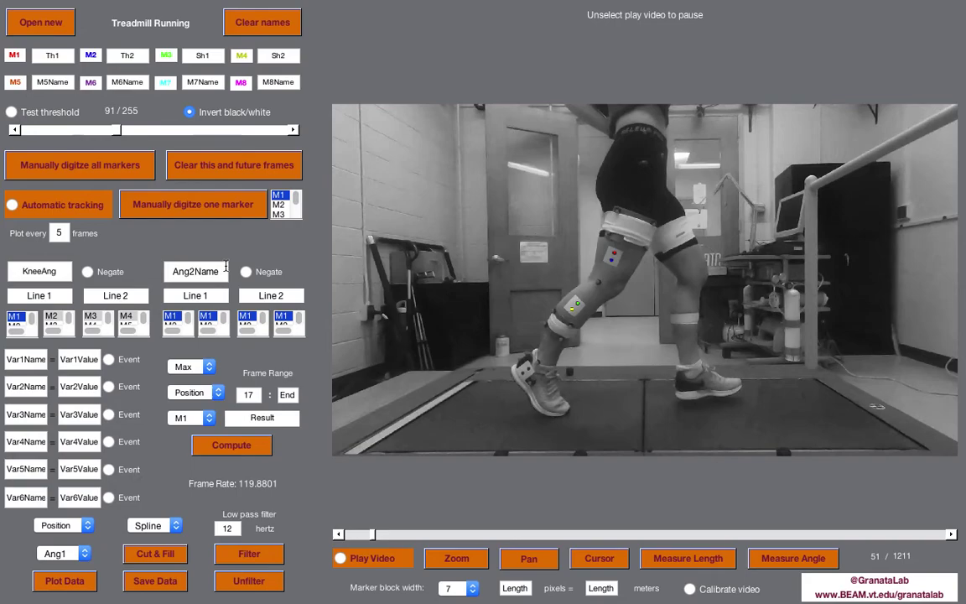
pyautogui.click(288, 395)
pyautogui.write('5')
# - Configure the computation for the minimum (Min) position of Ang1
pyautogui.click(198, 374)
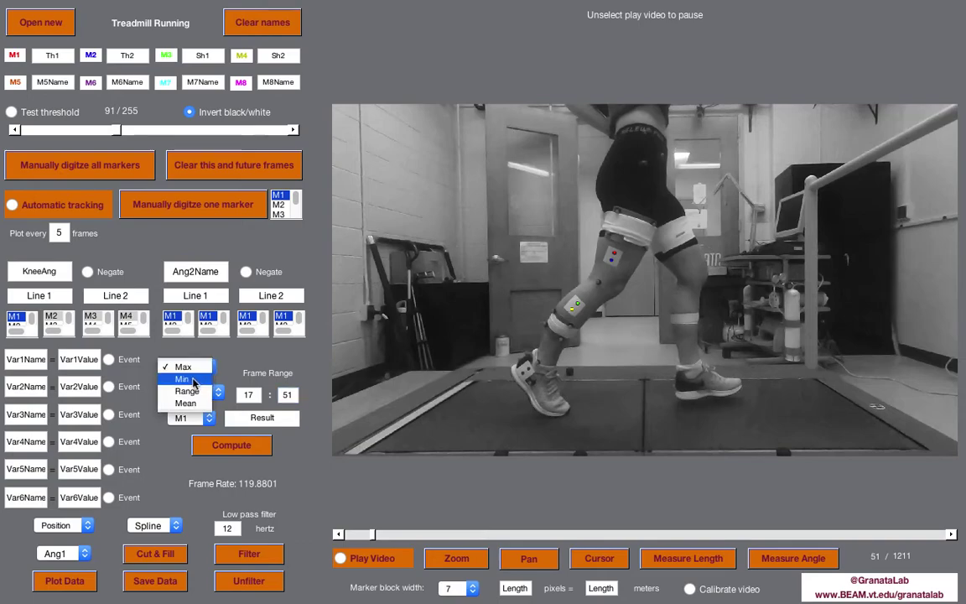
pyautogui.click(188, 379)
pyautogui.click(192, 392)
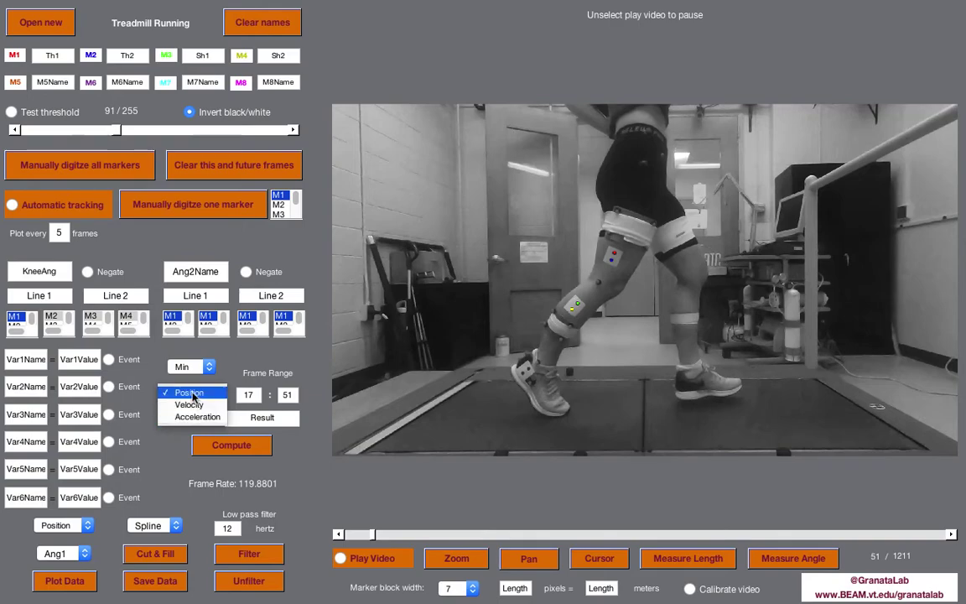
pyautogui.click(192, 394)
pyautogui.click(192, 418)
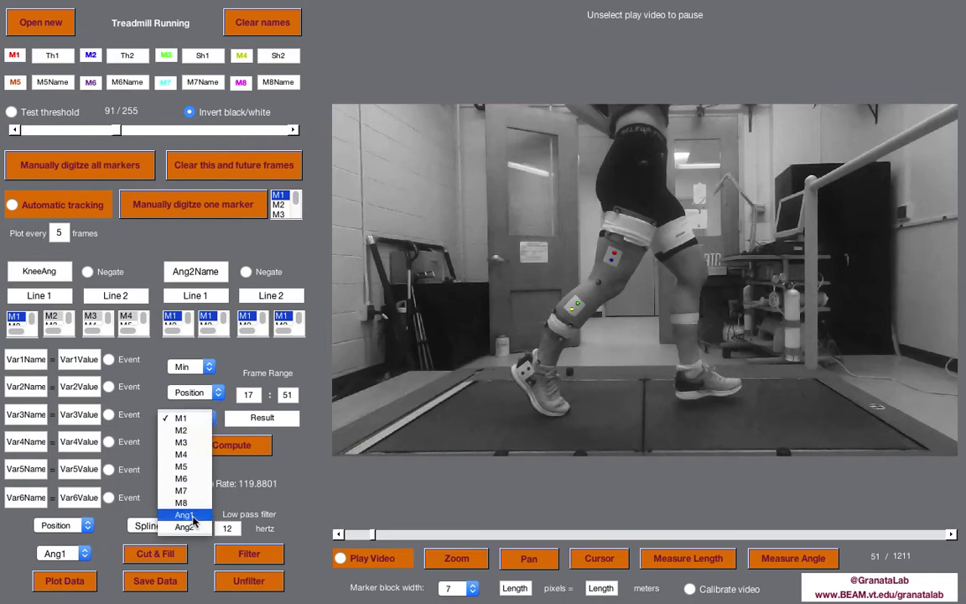
pyautogui.click(192, 518)
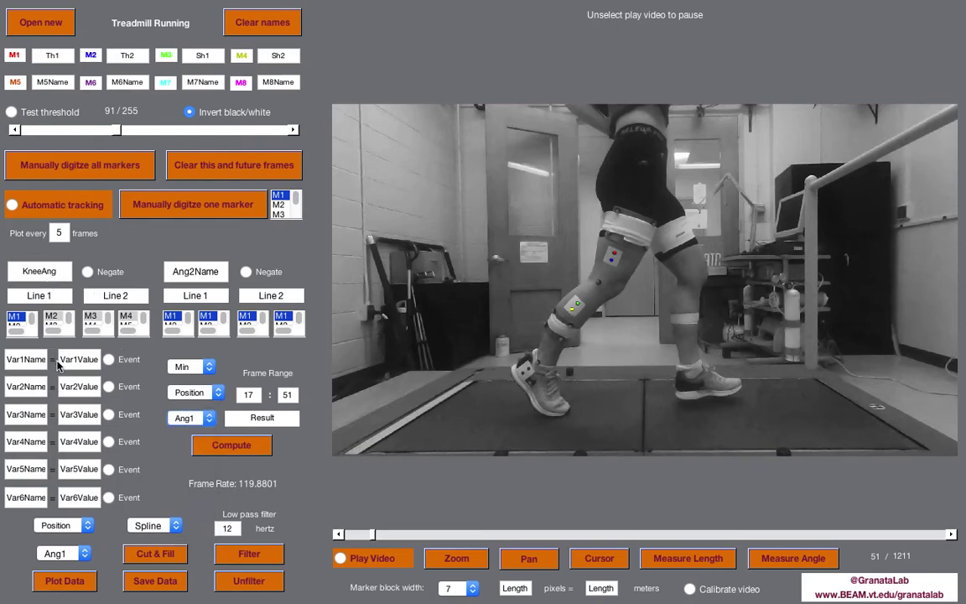
# - Compute the minimum over the frame range and record it as the first variable, named PkKFA with value 37.8
pyautogui.click(214, 448)
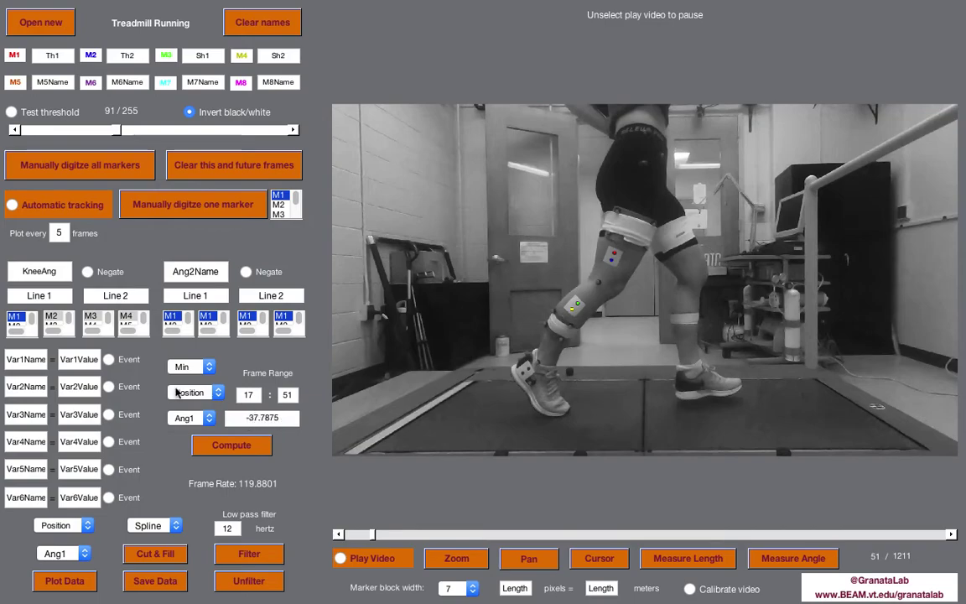
pyautogui.doubleClick(38, 358)
pyautogui.write('PkKFA')
pyautogui.doubleClick(90, 363)
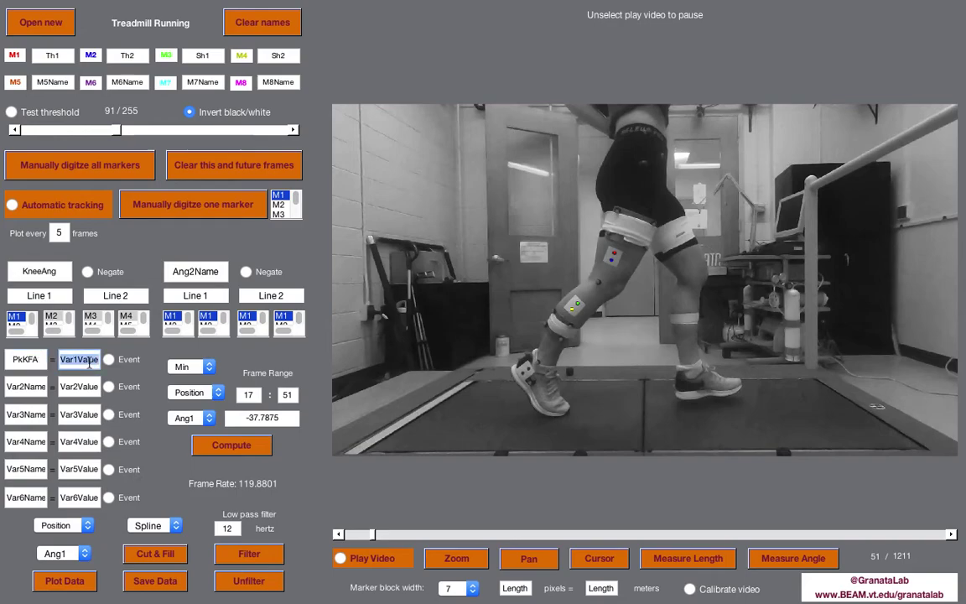
pyautogui.write('37.8')
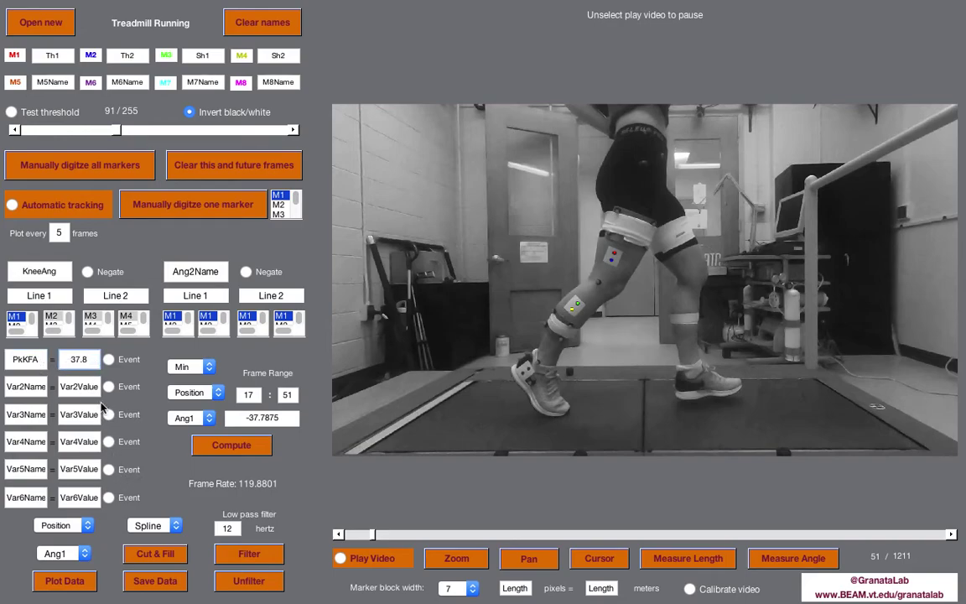
# - Save the processed data, then switch to MATLAB and load Treadmill Running_Processed.mat from the Video Files folder
pyautogui.click(166, 584)
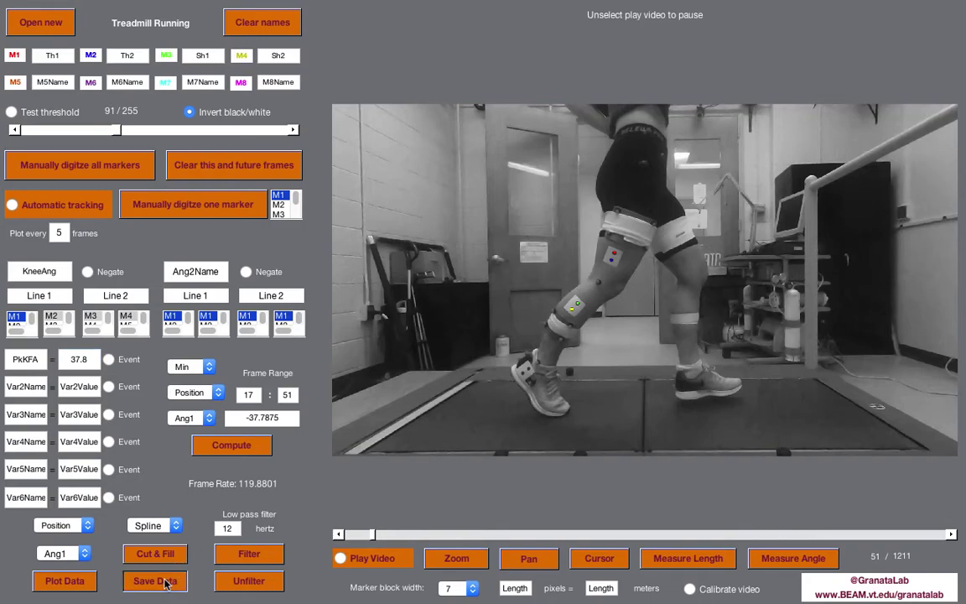
pyautogui.moveTo(582, 602)
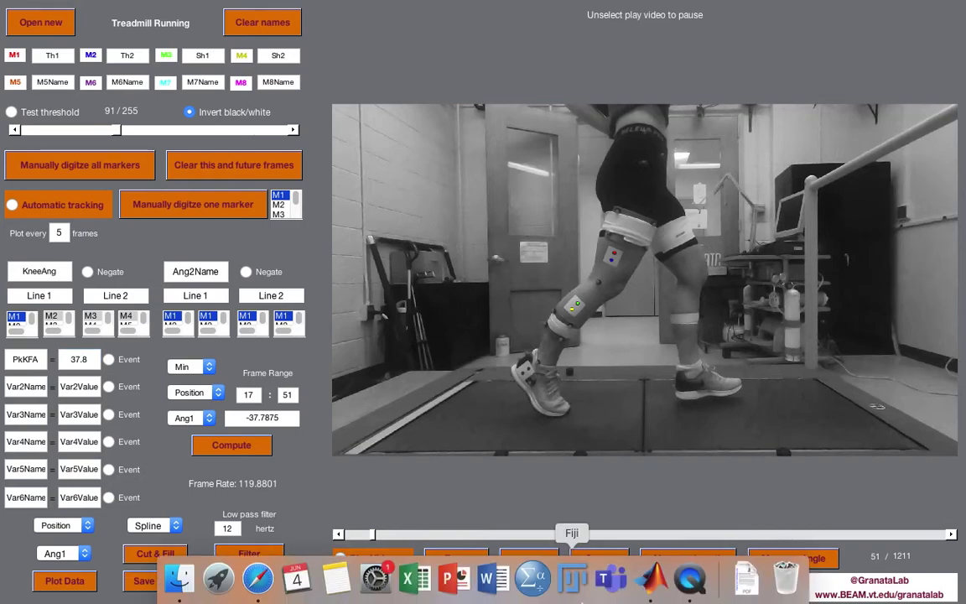
pyautogui.click(651, 579)
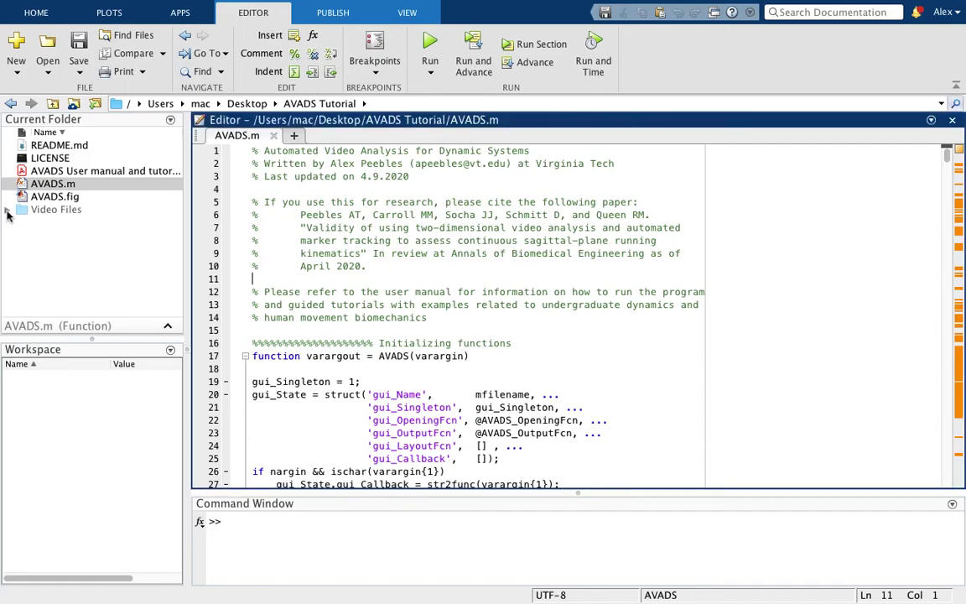
pyautogui.click(7, 210)
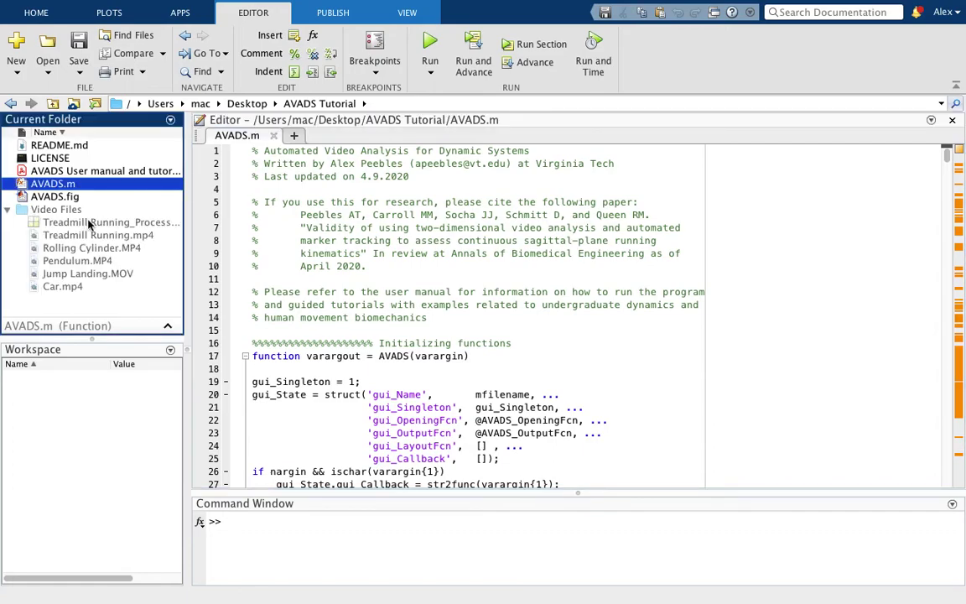
pyautogui.click(88, 222)
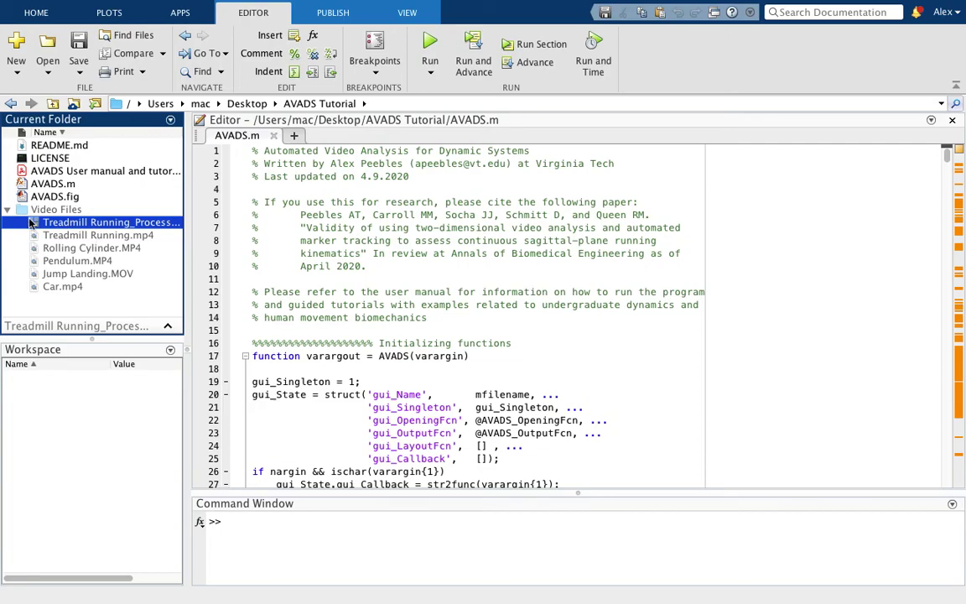
pyautogui.doubleClick(138, 223)
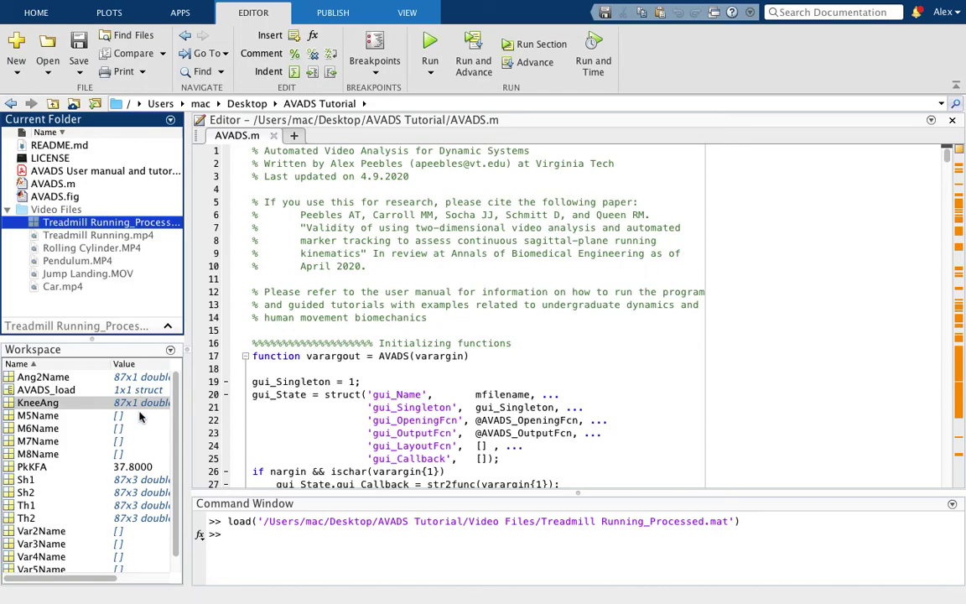
# - Examine the loaded PkKFA, Sh1 and KneeAng variables in the workspace
pyautogui.click(126, 467)
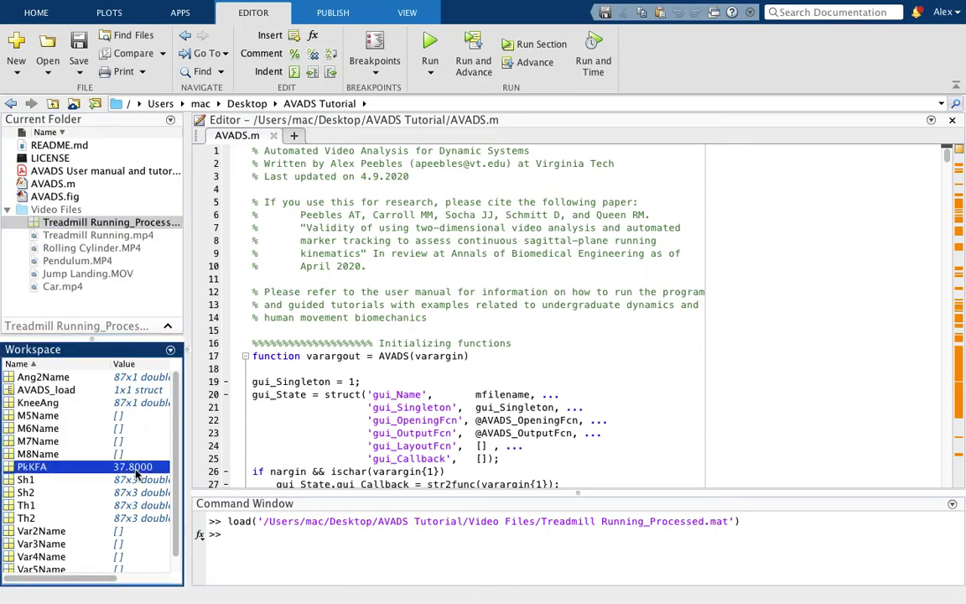
pyautogui.click(134, 480)
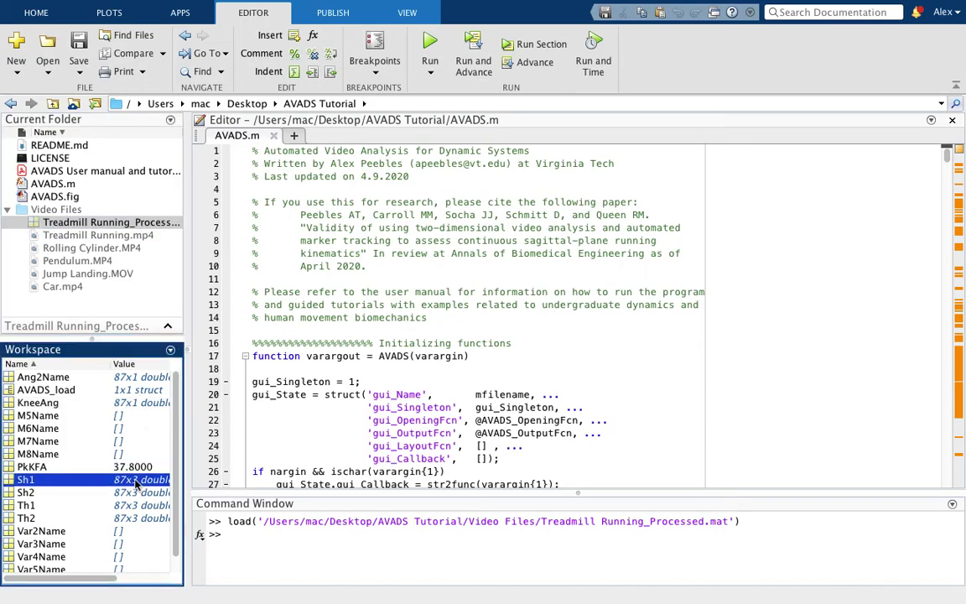
pyautogui.click(140, 405)
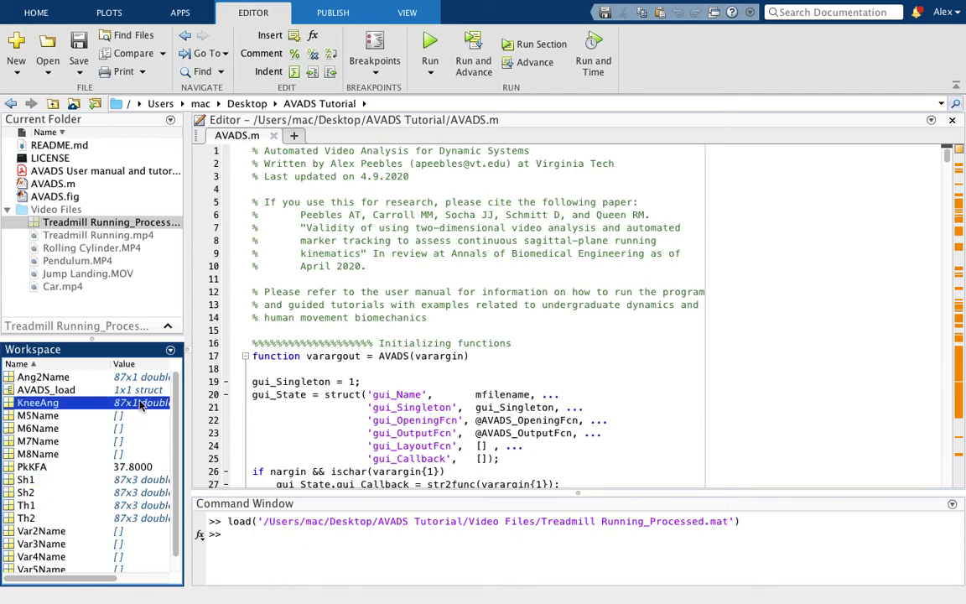
# - Plot the KneeAng variable with the command plot(KneeAng), and close the figure after viewing the curve
pyautogui.click(243, 539)
pyautogui.write('plo')
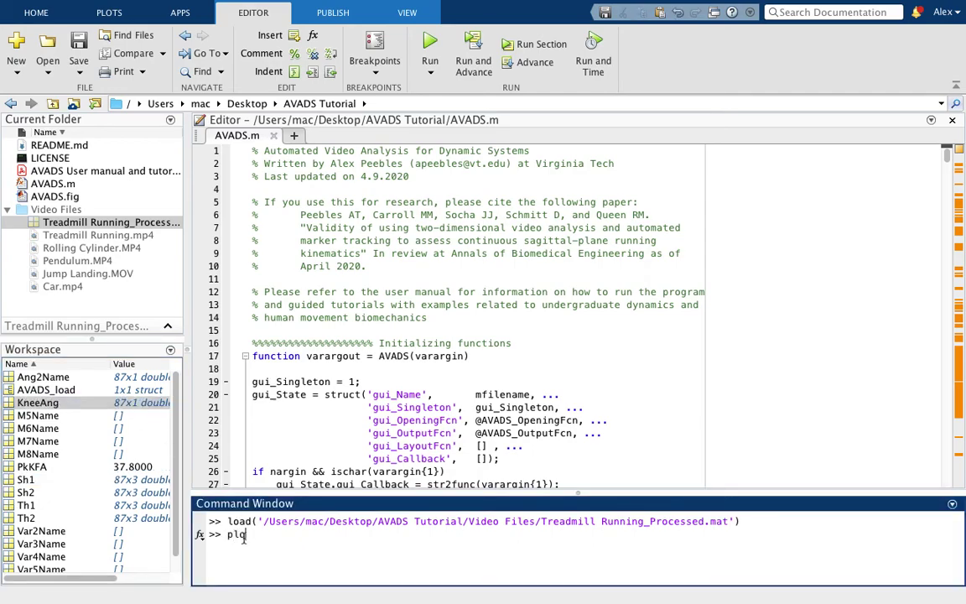
pyautogui.write('t(KneeAng)')
pyautogui.press('Return')
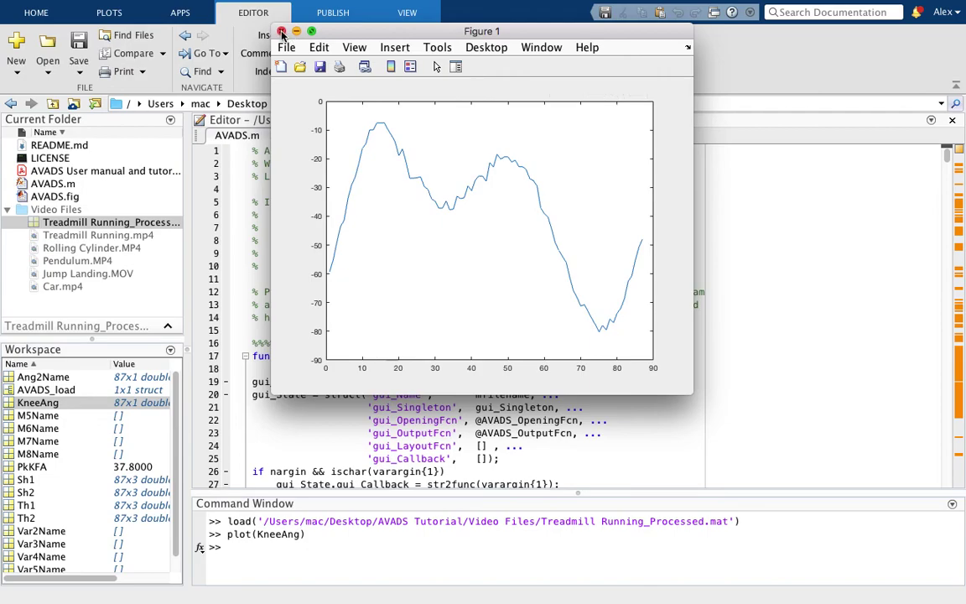
pyautogui.click(282, 32)
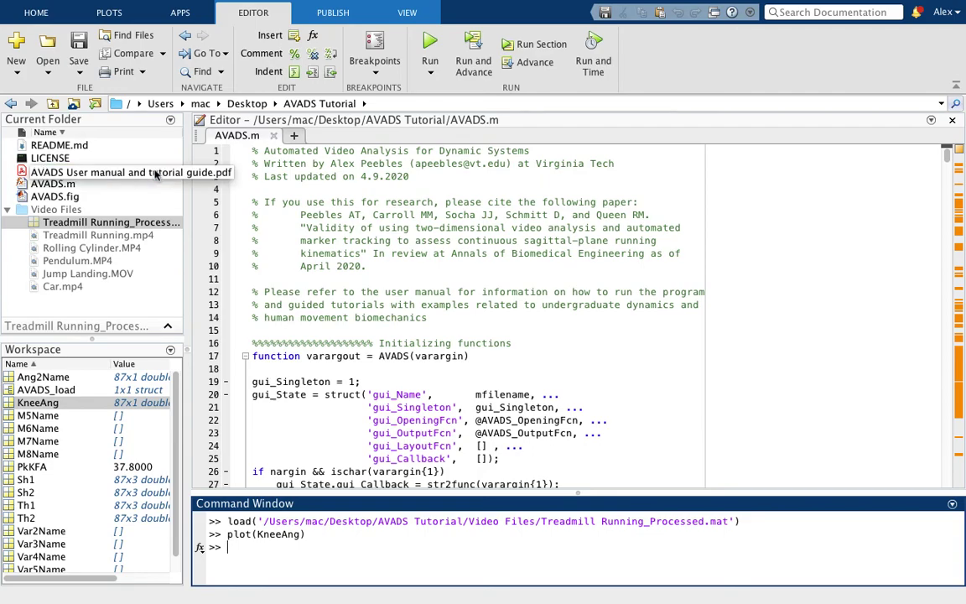
pyautogui.click(303, 191)
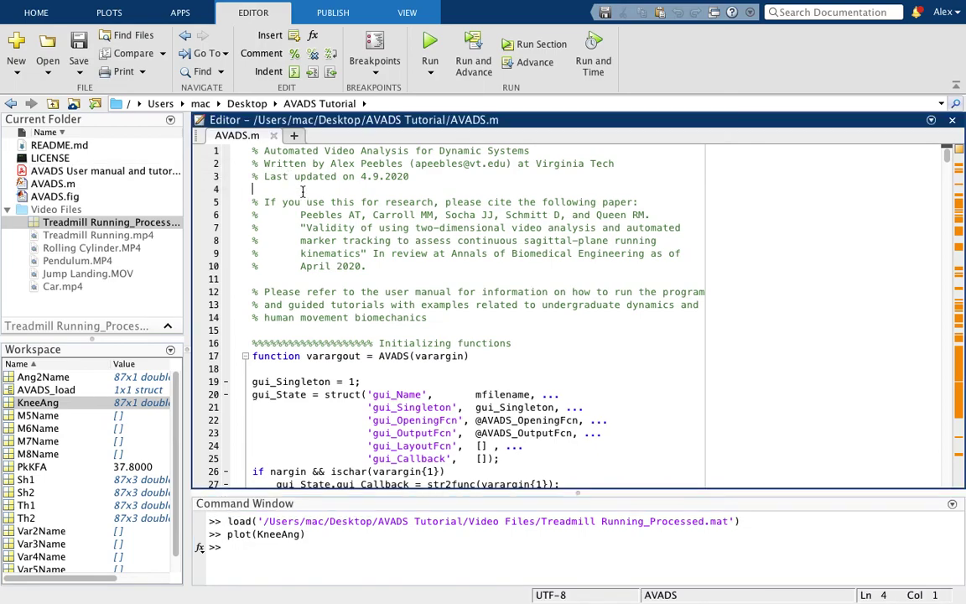